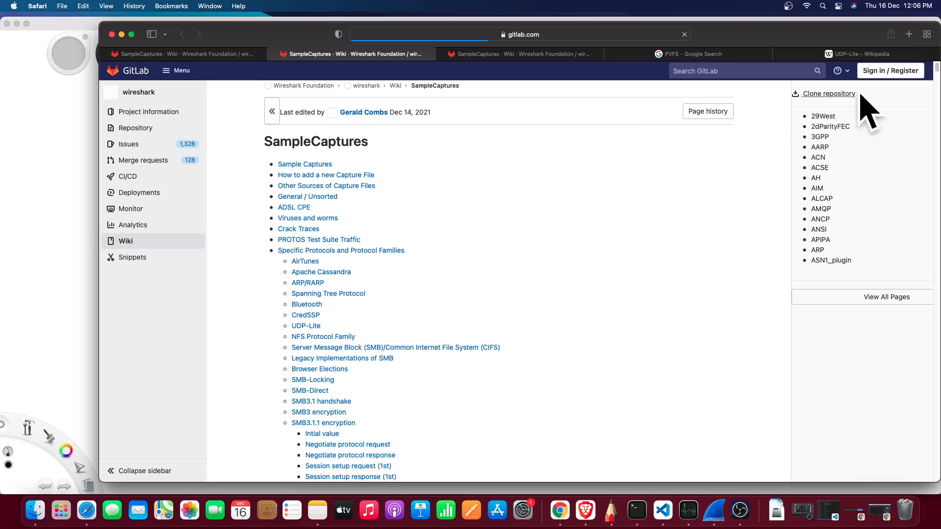
- Search the SampleCaptures page for "sip", go to its SIP and RTP section, and open the question list in Notes
{"action": "key", "text": "super+f"}
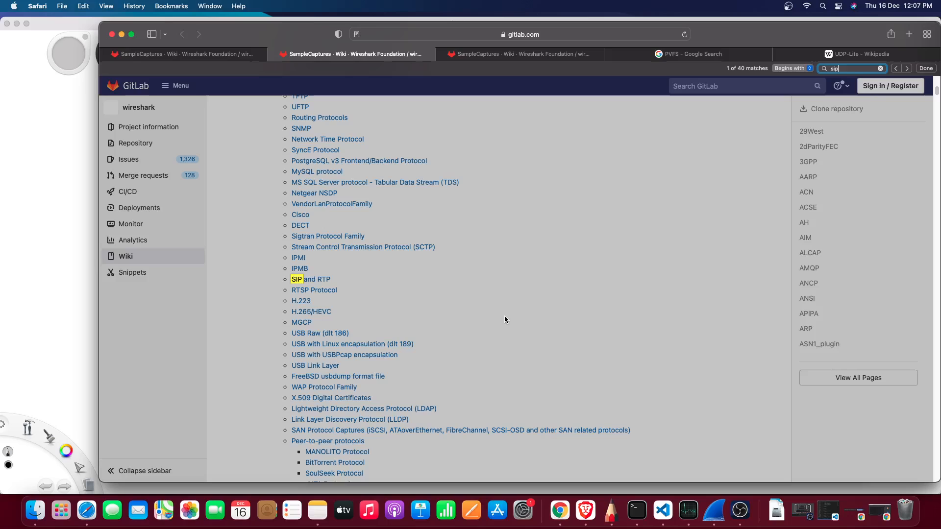
{"action": "left_click", "coordinate": [322, 280]}
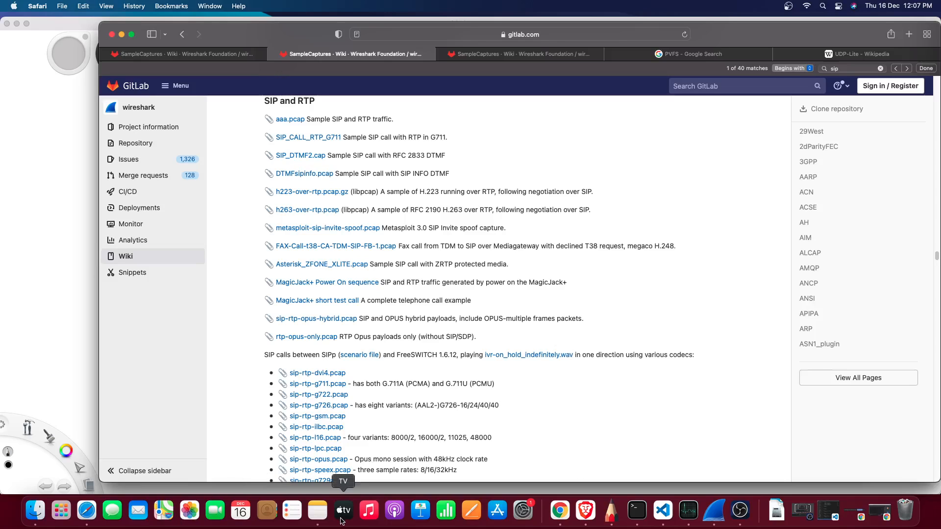
{"action": "left_click", "coordinate": [317, 511]}
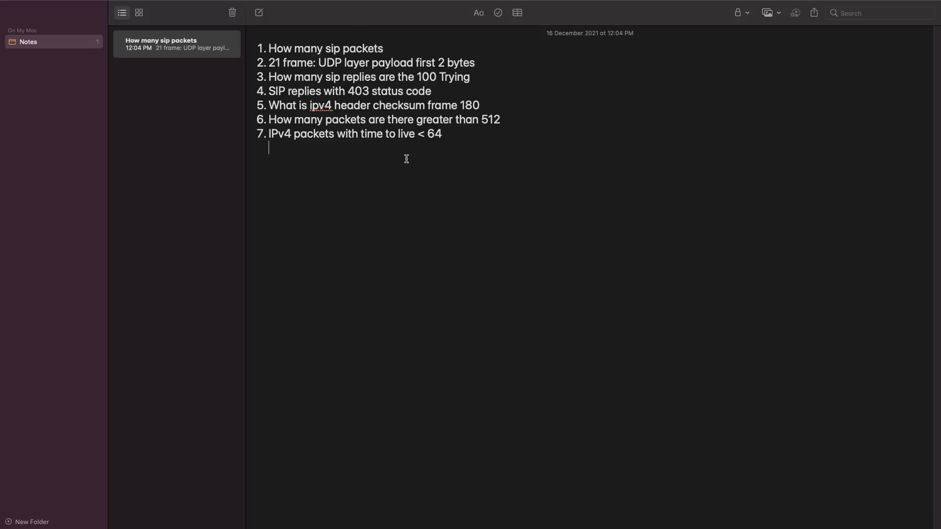
- Switch to Wireshark and filter the aaa.pcap packet list with the display filter sip
{"action": "key", "text": "ctrl+Right"}
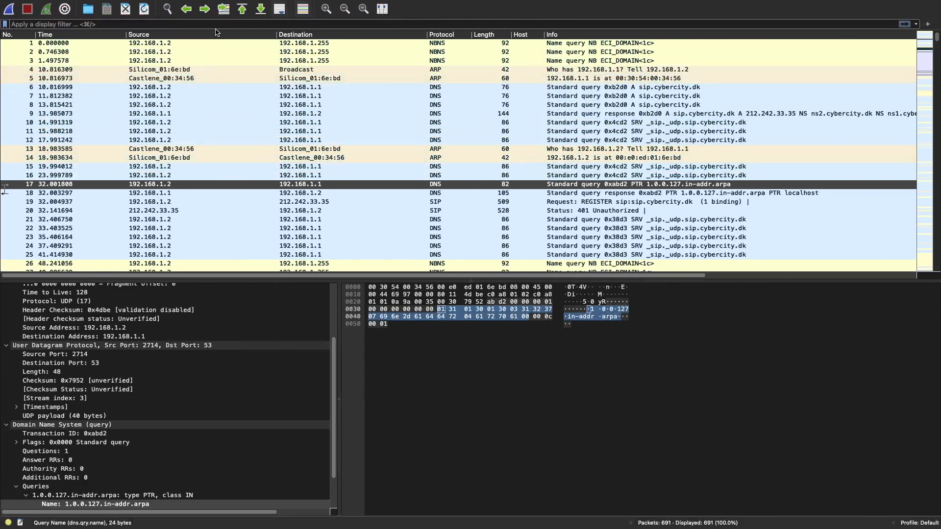
{"action": "mouse_move", "coordinate": [230, 13]}
{"action": "left_click", "coordinate": [222, 25]}
{"action": "type", "text": "sip"}
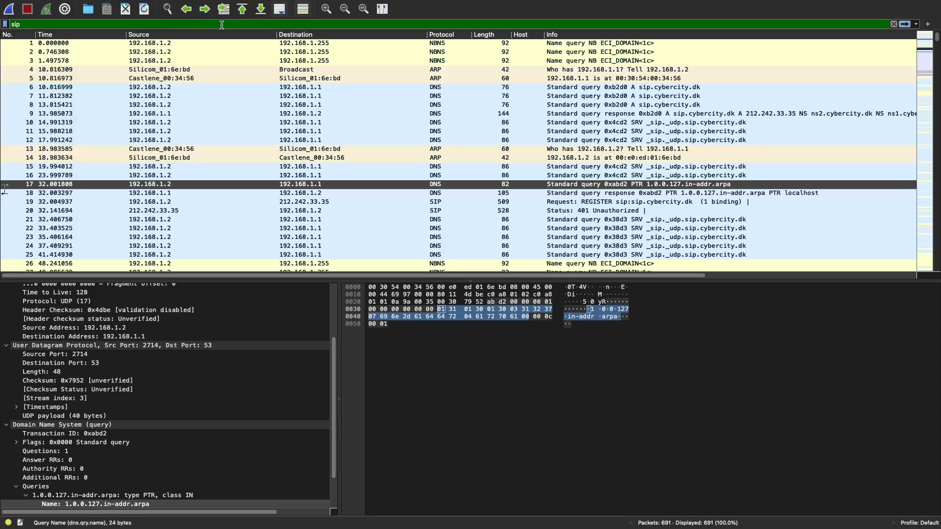
{"action": "key", "text": "Return"}
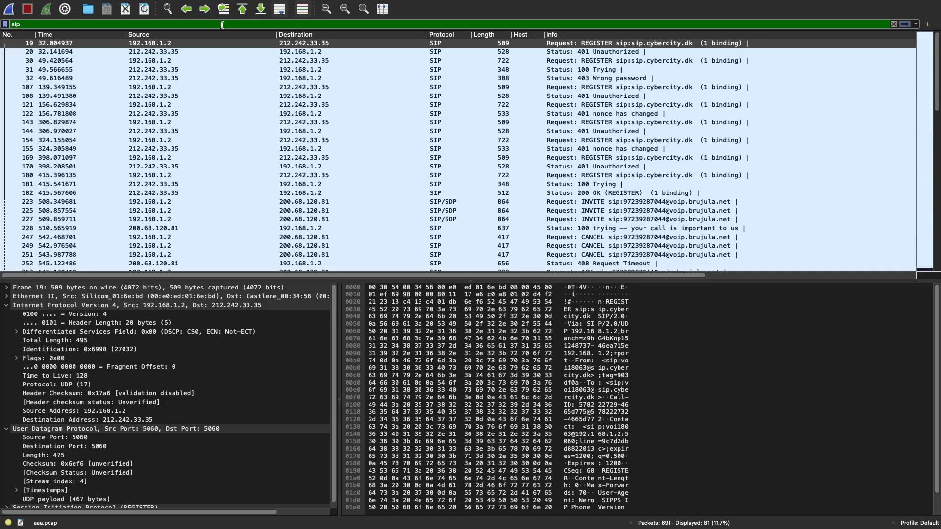
{"action": "left_click", "coordinate": [386, 203]}
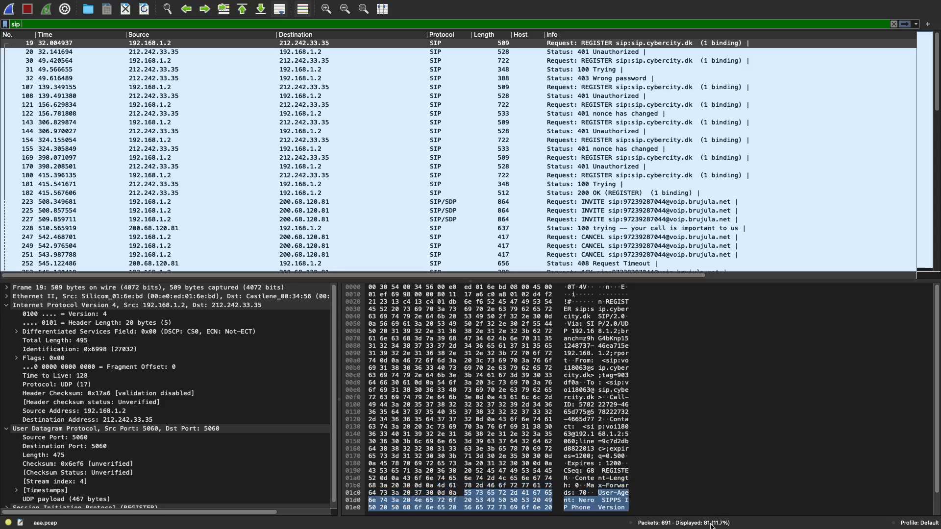
- Open the SIP Statistics for the capture and examine the counts of SIP responses and SIP requests
{"action": "mouse_move", "coordinate": [157, 4]}
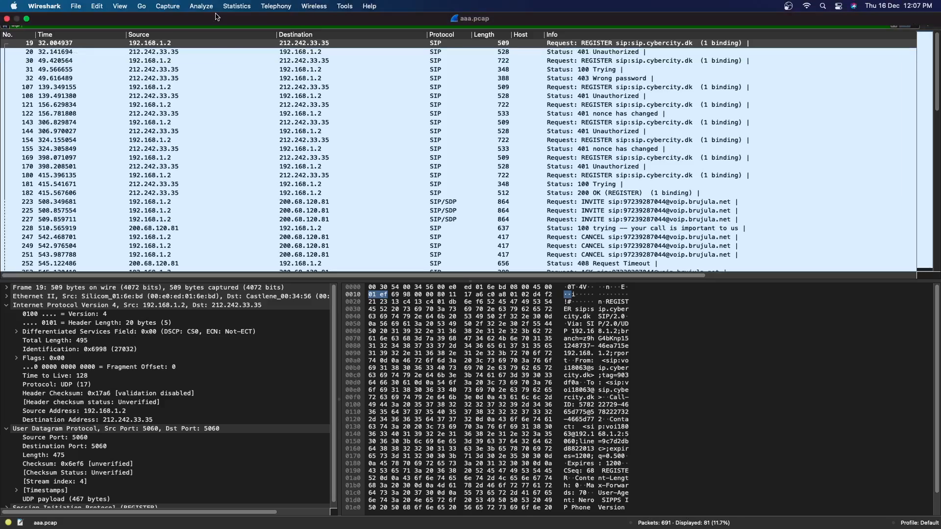
{"action": "left_click", "coordinate": [263, 7]}
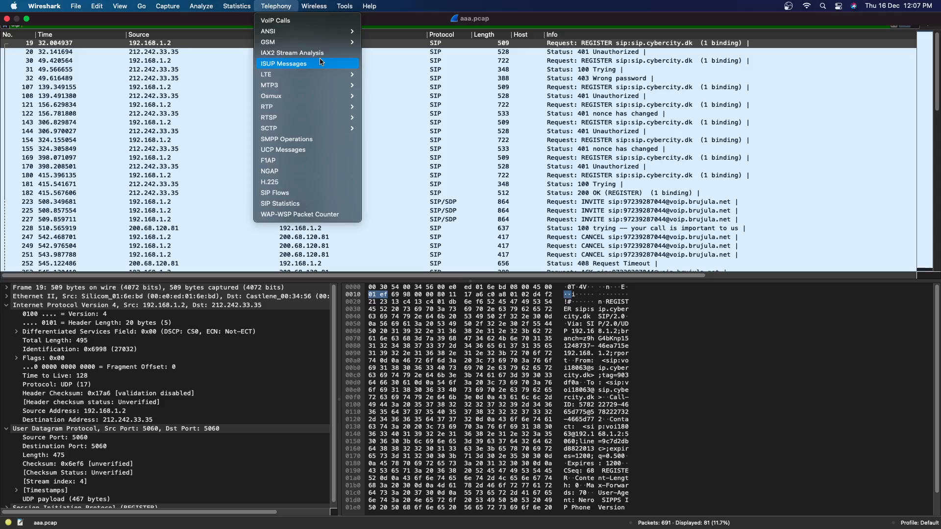
{"action": "left_click", "coordinate": [319, 207]}
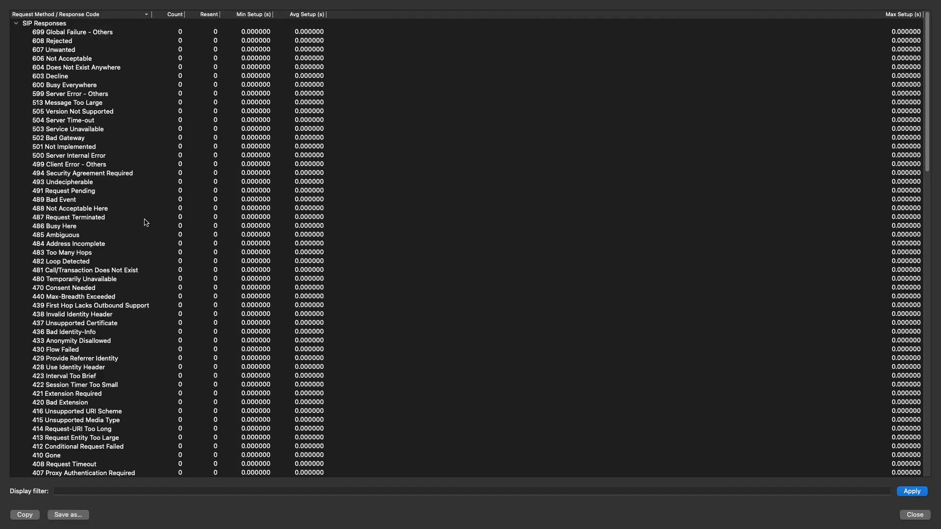
{"action": "scroll", "coordinate": [147, 220], "scroll_direction": "down", "scroll_amount": 1}
{"action": "scroll", "coordinate": [145, 214], "scroll_direction": "up", "scroll_amount": 1}
{"action": "scroll", "coordinate": [84, 254], "scroll_direction": "down", "scroll_amount": 10}
{"action": "scroll", "coordinate": [83, 254], "scroll_direction": "down", "scroll_amount": 2}
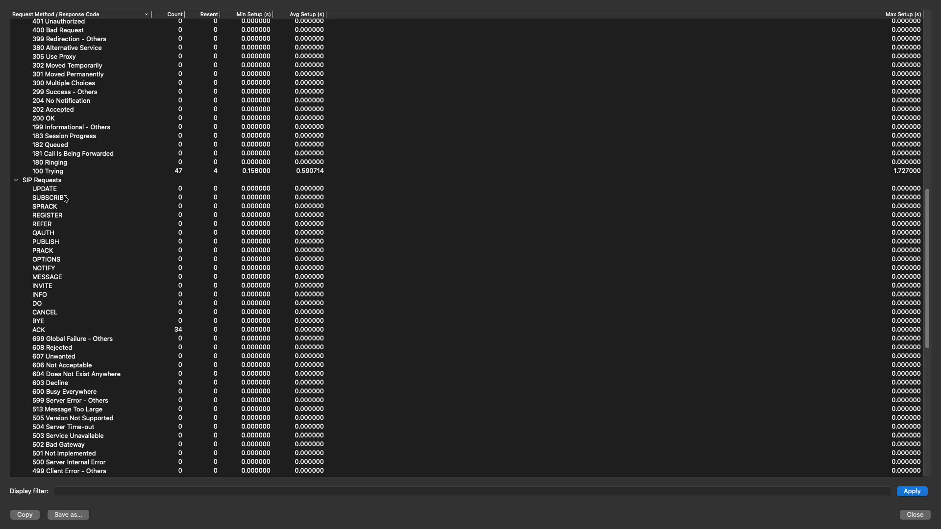
{"action": "left_click", "coordinate": [66, 180]}
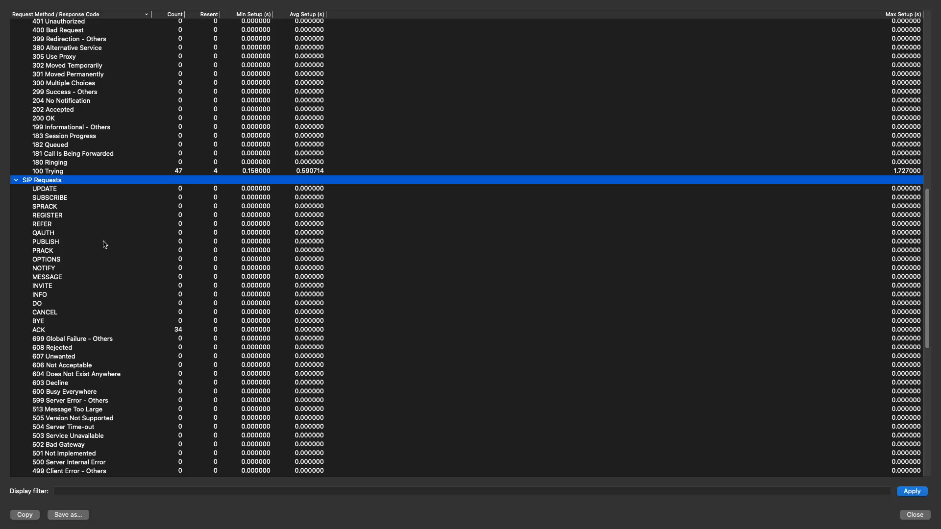
{"action": "scroll", "coordinate": [103, 244], "scroll_direction": "down", "scroll_amount": 14}
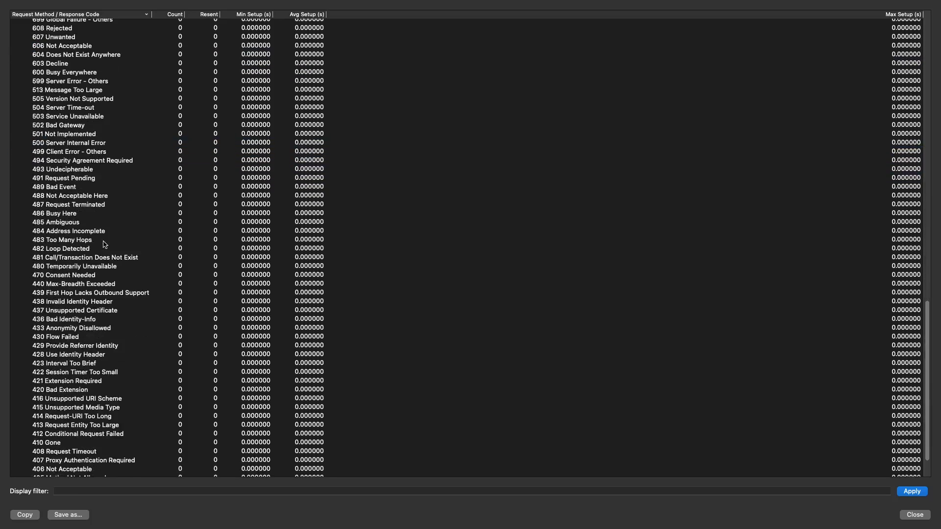
{"action": "scroll", "coordinate": [104, 245], "scroll_direction": "down", "scroll_amount": 9}
{"action": "scroll", "coordinate": [103, 242], "scroll_direction": "up", "scroll_amount": 20}
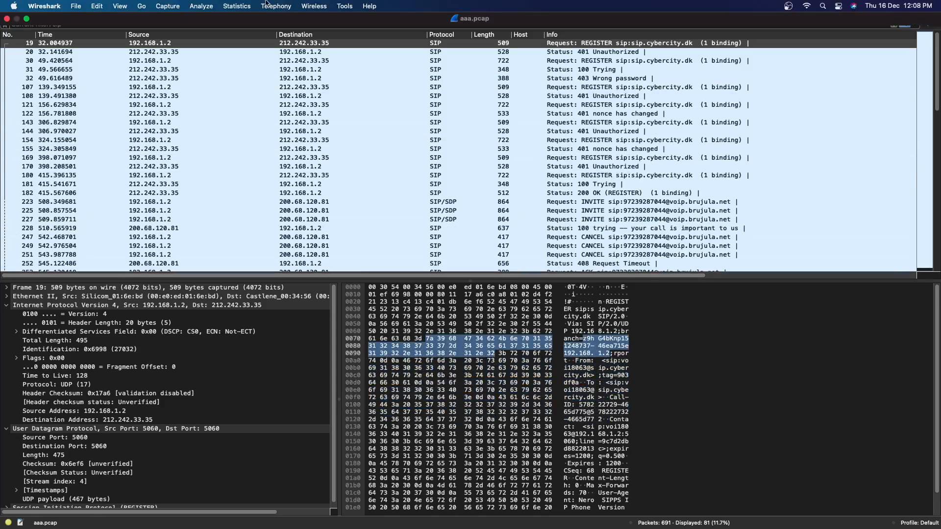
{"action": "left_click", "coordinate": [284, 4]}
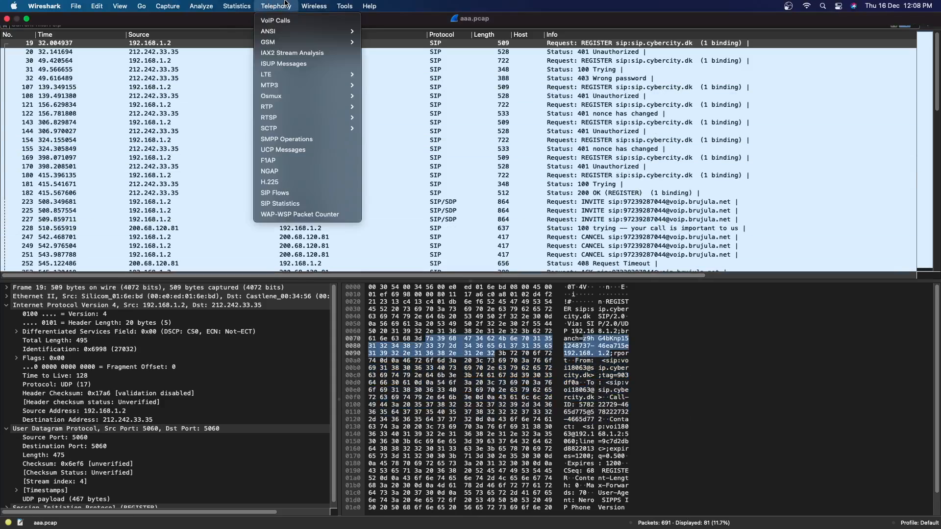
{"action": "mouse_move", "coordinate": [237, 6]}
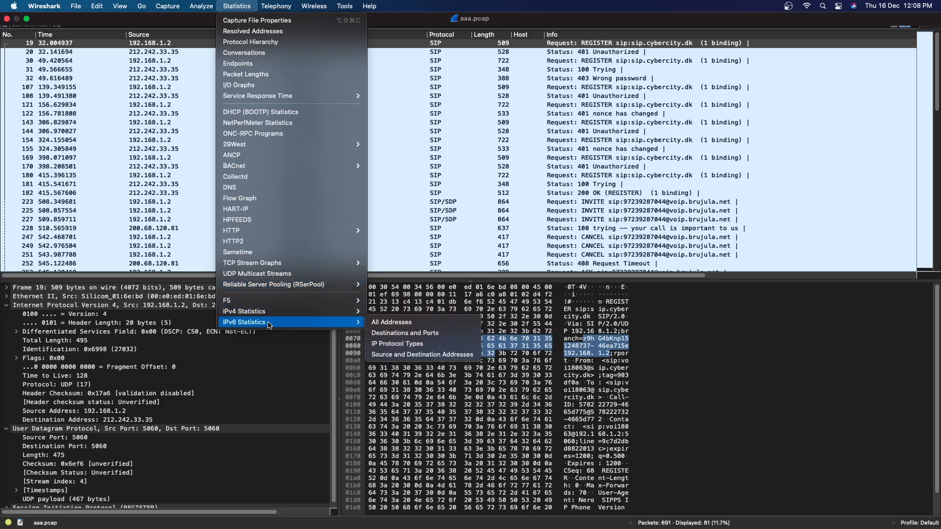
{"action": "mouse_move", "coordinate": [271, 314]}
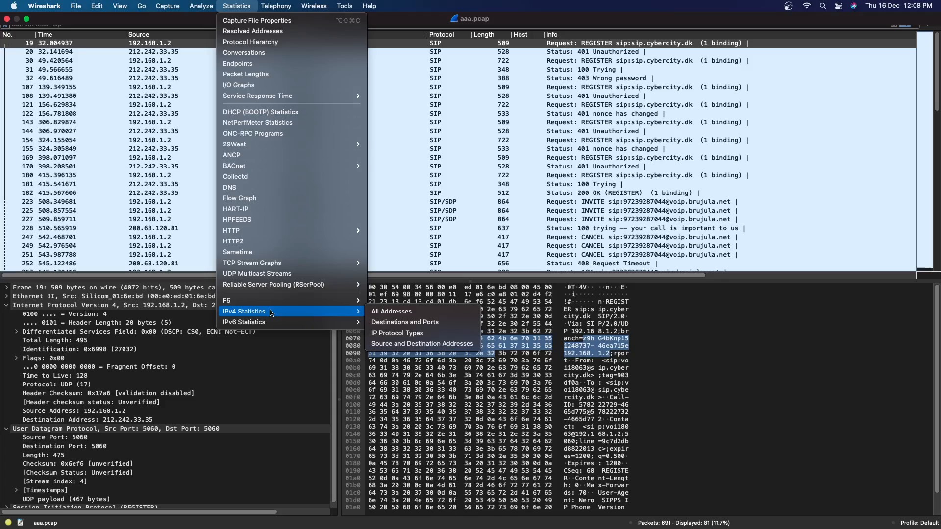
{"action": "left_click", "coordinate": [580, 230]}
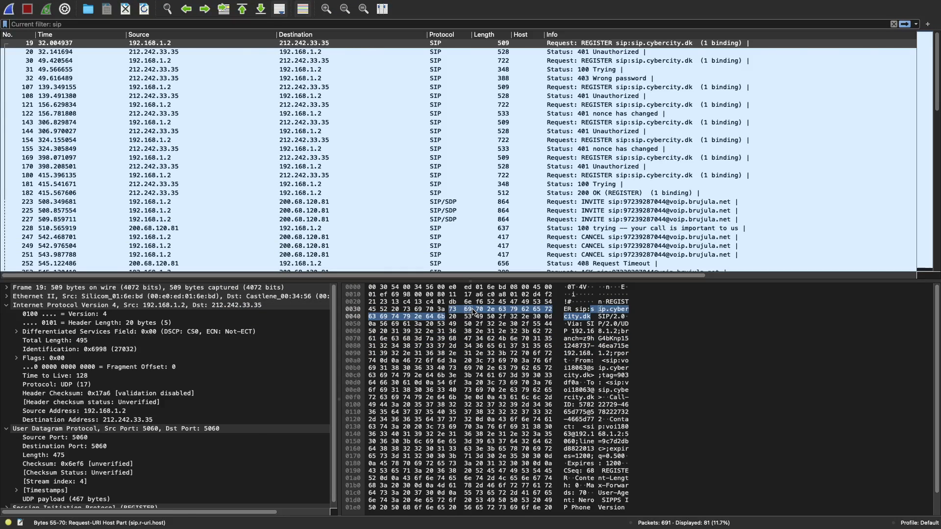
- Review the question list in Notes, and remove the sip display filter from the capture in Wireshark
{"action": "key", "text": "ctrl+Left"}
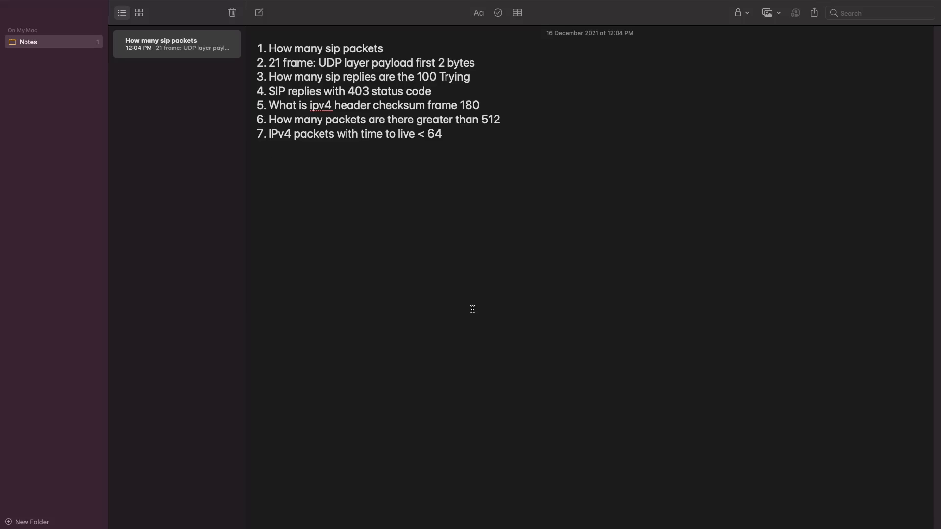
{"action": "key", "text": "ctrl+Right"}
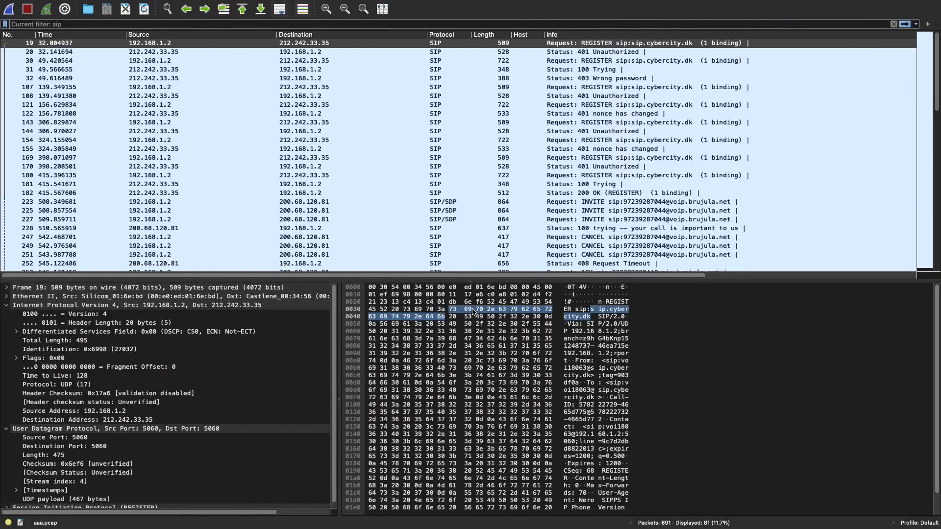
{"action": "left_click", "coordinate": [354, 60]}
{"action": "left_click", "coordinate": [364, 24]}
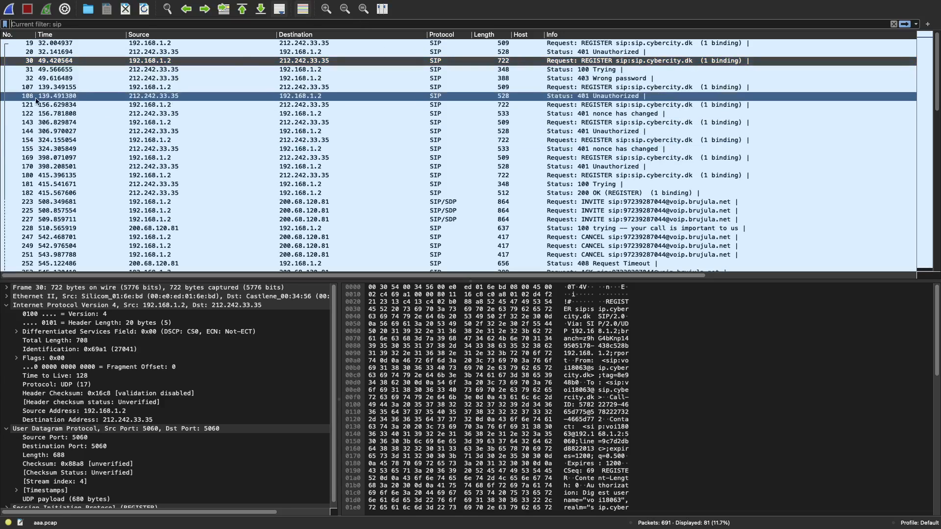
{"action": "left_click", "coordinate": [64, 70]}
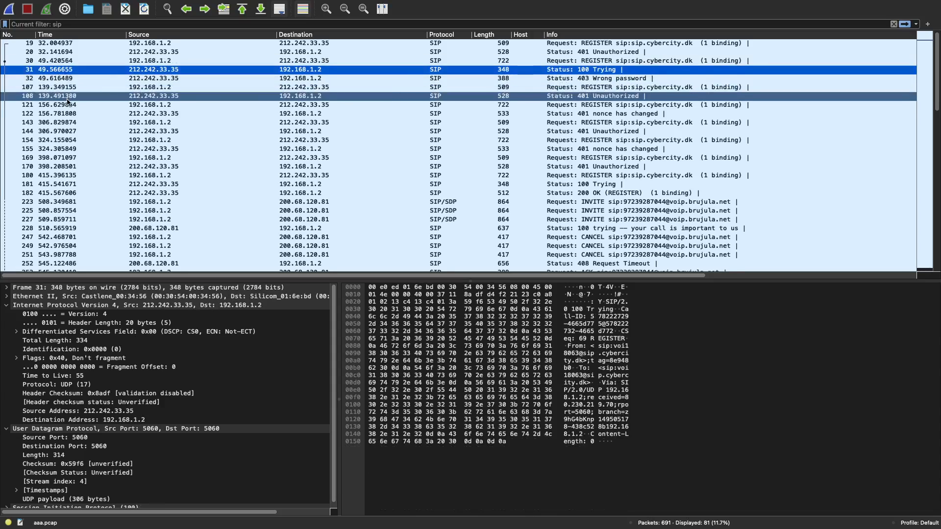
{"action": "scroll", "coordinate": [62, 106], "scroll_direction": "down", "scroll_amount": 8}
{"action": "scroll", "coordinate": [48, 114], "scroll_direction": "up", "scroll_amount": 8}
{"action": "left_click", "coordinate": [60, 25]}
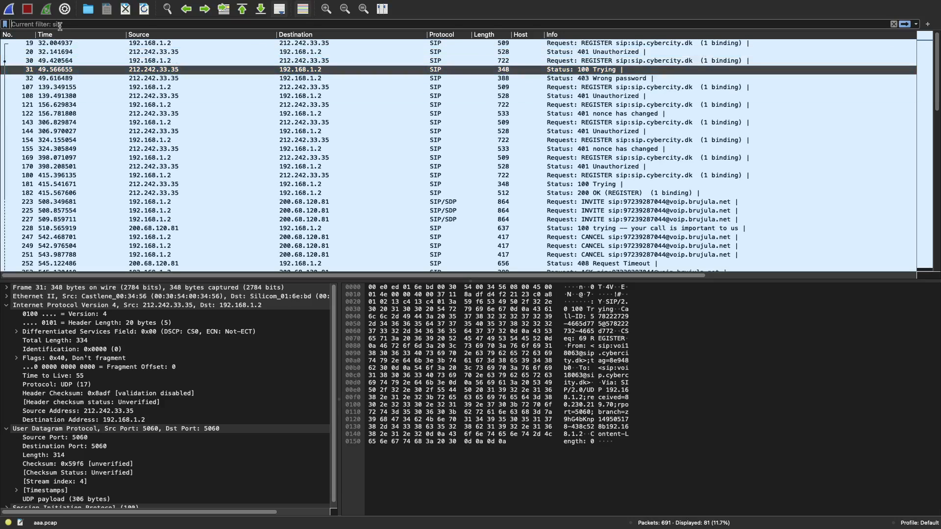
{"action": "key", "text": "Return"}
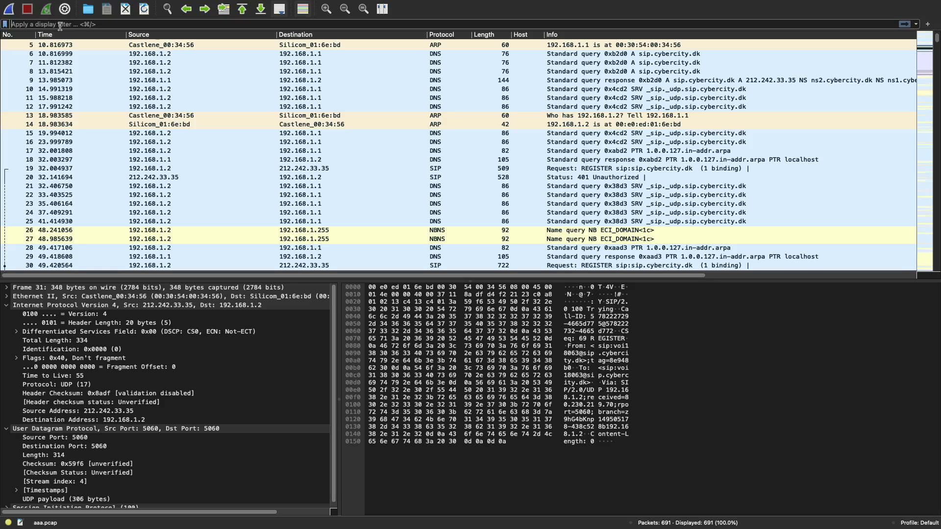
- Select frame 21 in the unfiltered packet list to show its details
{"action": "left_click", "coordinate": [101, 71]}
{"action": "left_click", "coordinate": [154, 143]}
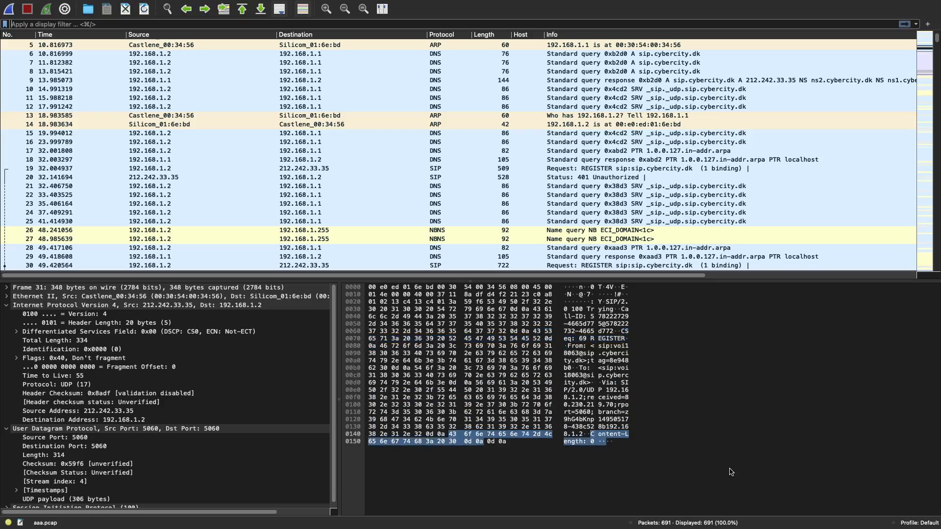
{"action": "mouse_move", "coordinate": [813, 527]}
{"action": "left_click", "coordinate": [400, 361]}
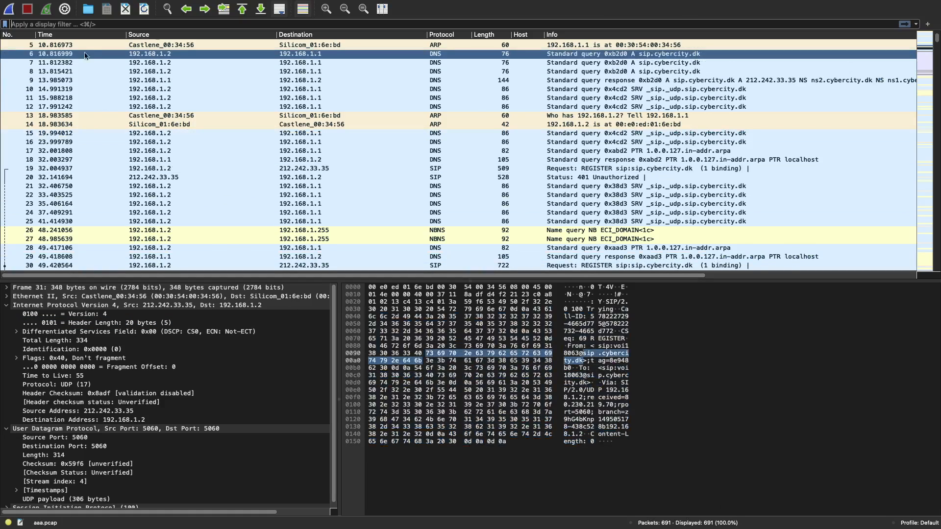
{"action": "left_click", "coordinate": [94, 26]}
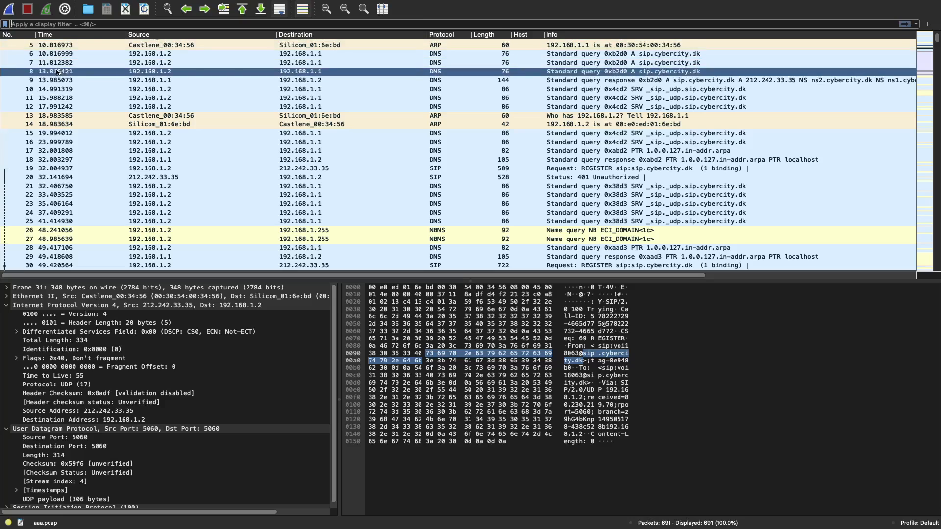
{"action": "scroll", "coordinate": [25, 104], "scroll_direction": "up", "scroll_amount": 3}
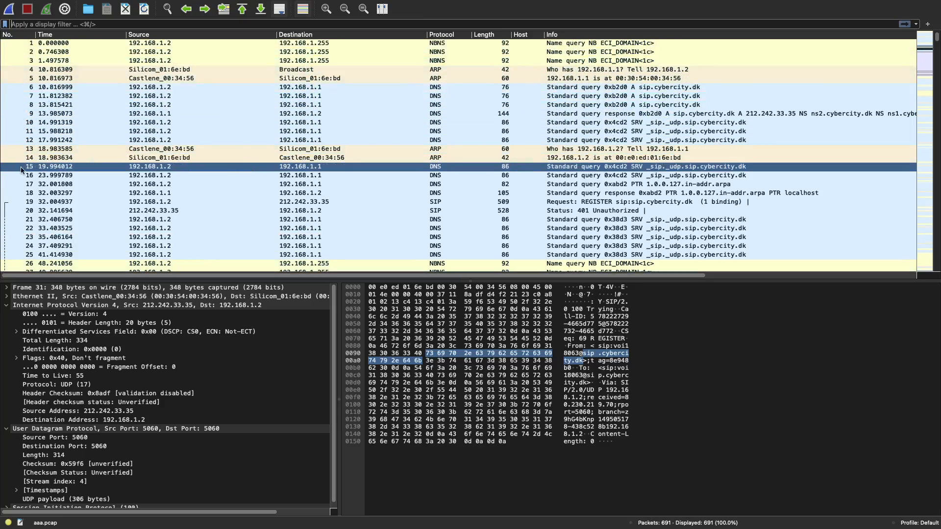
{"action": "left_click", "coordinate": [35, 221]}
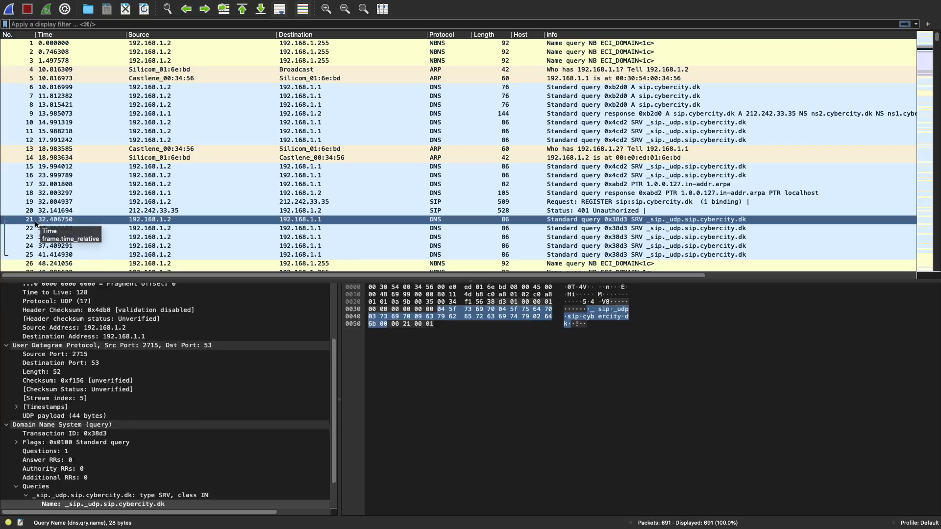
- Filter the packet list with the display filter frame.number == 21
{"action": "scroll", "coordinate": [33, 220], "scroll_direction": "down", "scroll_amount": 10}
{"action": "scroll", "coordinate": [33, 218], "scroll_direction": "down", "scroll_amount": 20}
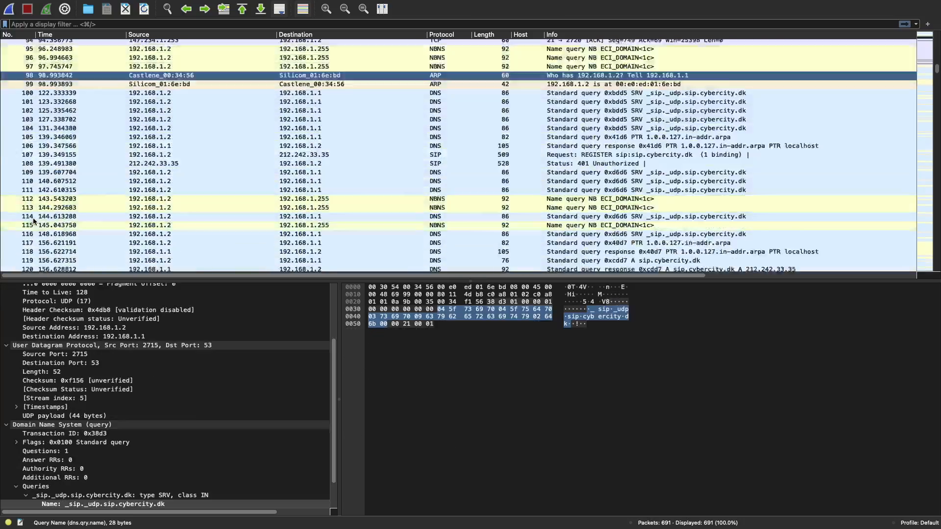
{"action": "scroll", "coordinate": [33, 219], "scroll_direction": "down", "scroll_amount": 20}
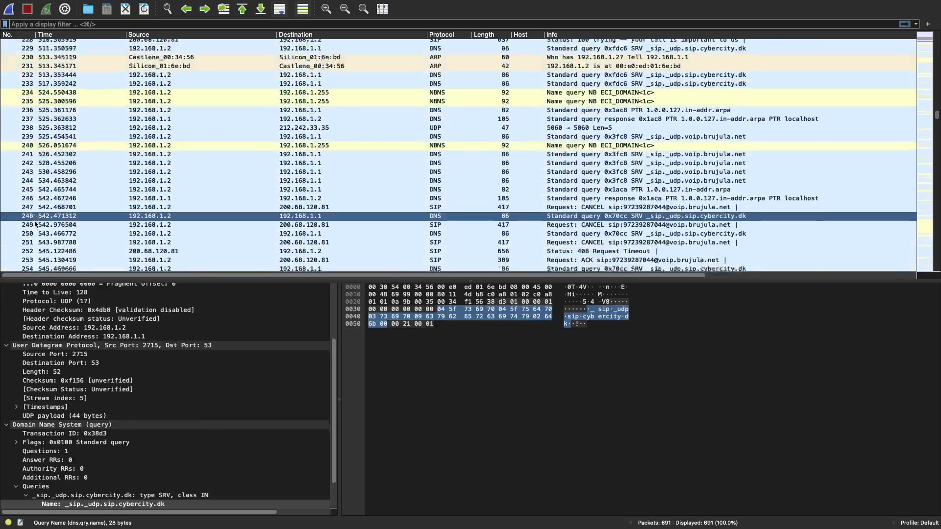
{"action": "scroll", "coordinate": [33, 220], "scroll_direction": "down", "scroll_amount": 20}
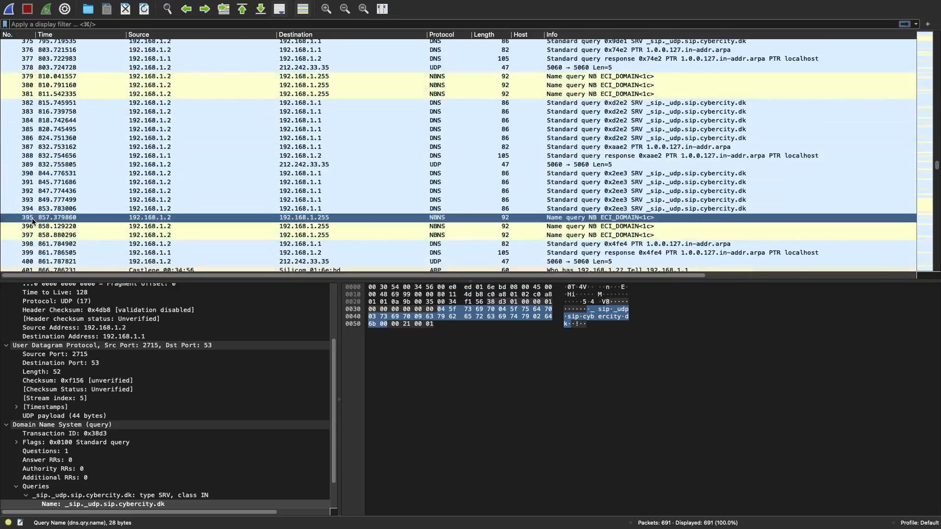
{"action": "scroll", "coordinate": [31, 216], "scroll_direction": "down", "scroll_amount": 16}
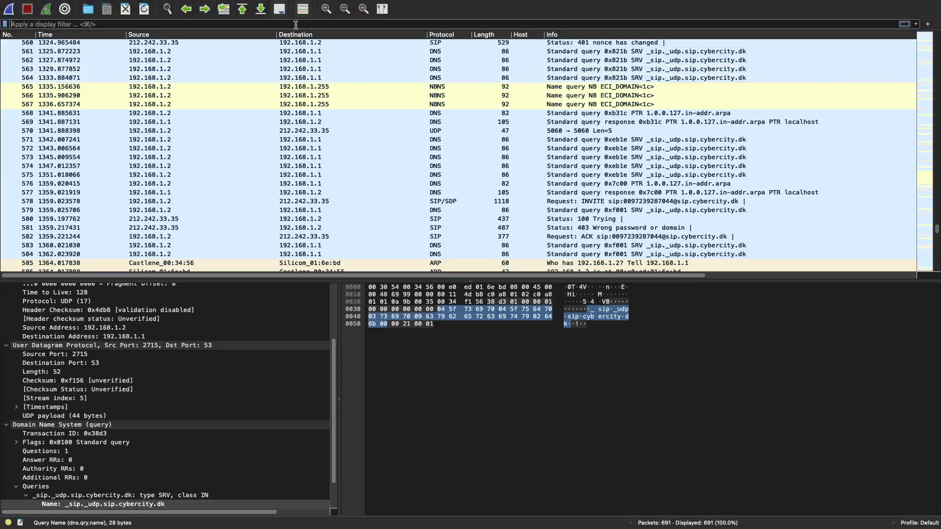
{"action": "left_click", "coordinate": [340, 78]}
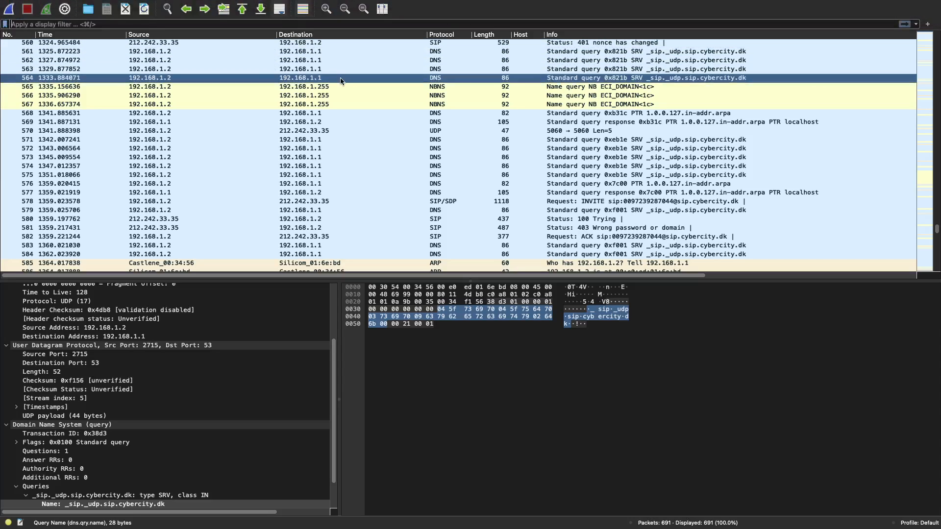
{"action": "key", "text": "super+slash"}
{"action": "type", "text": "frame."}
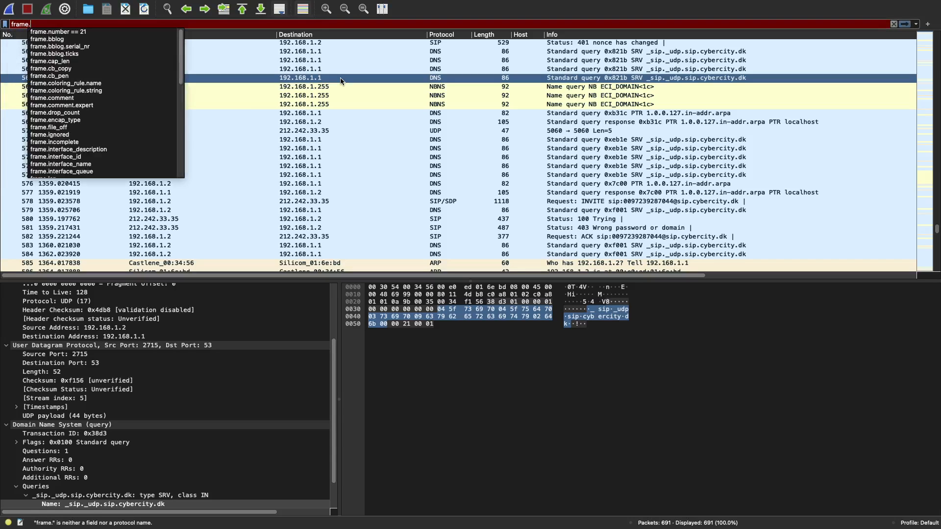
{"action": "type", "text": "numbe"}
{"action": "key", "text": "Down"}
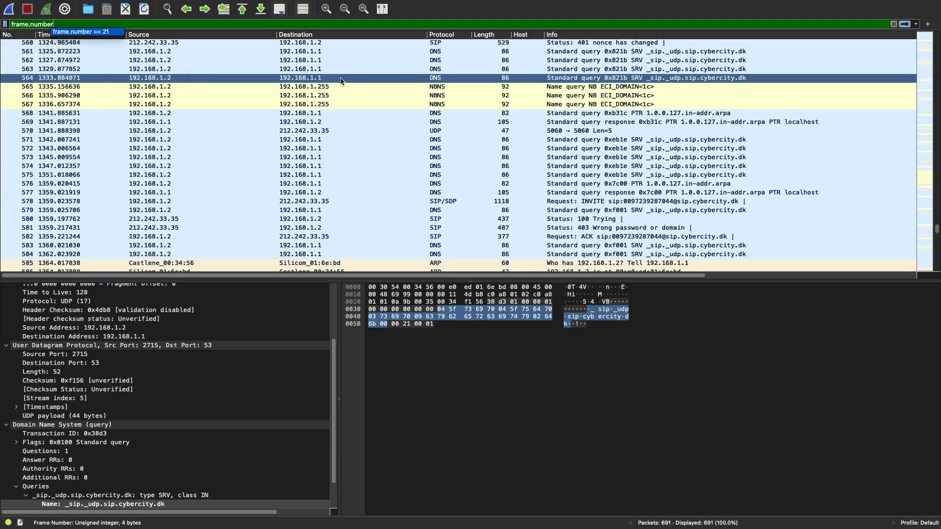
{"action": "key", "text": "Return"}
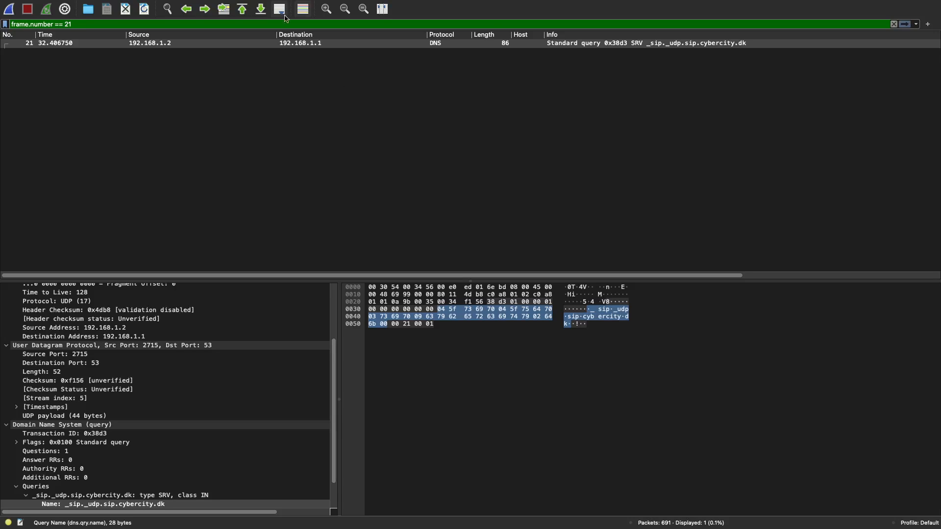
- Select frame 21, look through its packet details, and collapse the Domain Name System section
{"action": "left_click", "coordinate": [296, 44]}
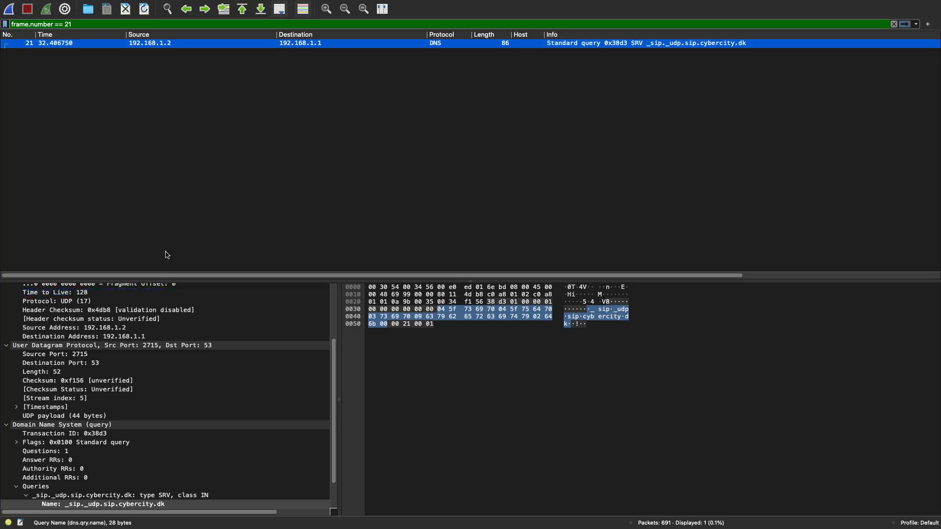
{"action": "left_click", "coordinate": [89, 437]}
{"action": "scroll", "coordinate": [88, 444], "scroll_direction": "up", "scroll_amount": 3}
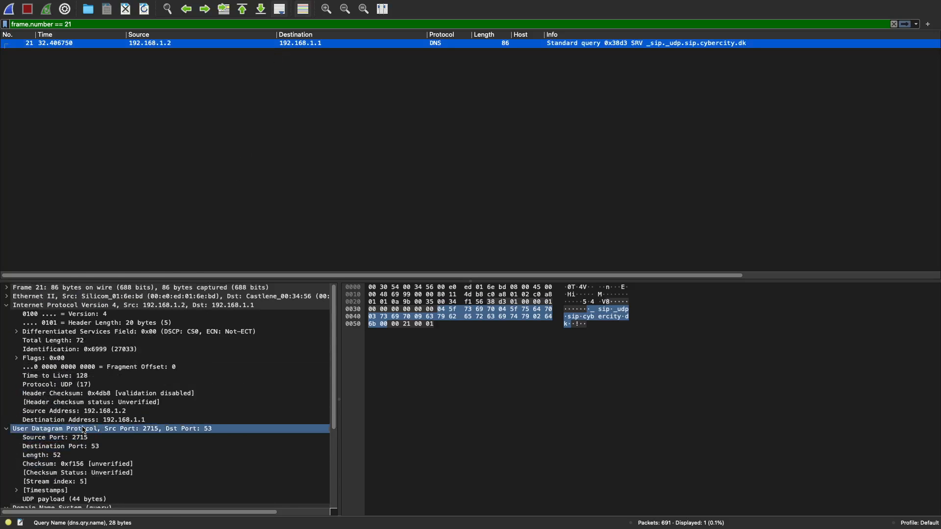
{"action": "scroll", "coordinate": [25, 479], "scroll_direction": "down", "scroll_amount": 5}
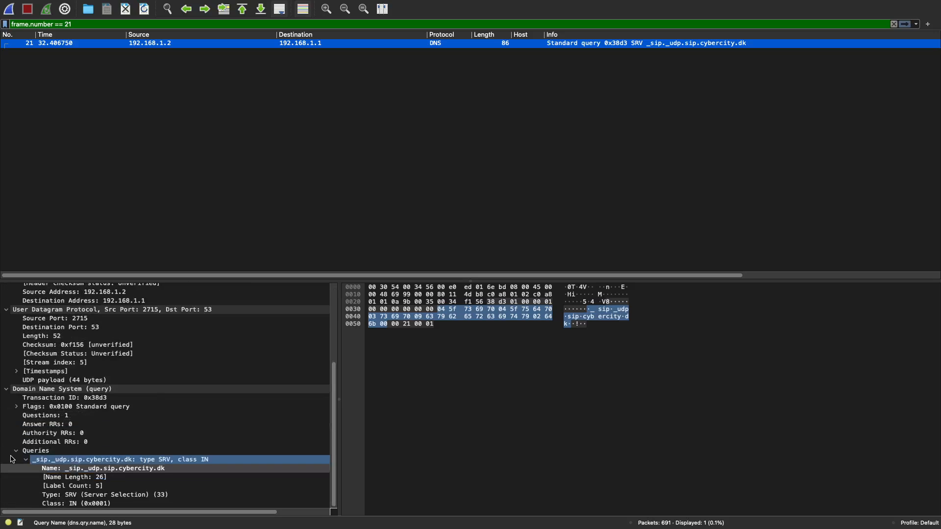
{"action": "scroll", "coordinate": [30, 442], "scroll_direction": "up", "scroll_amount": 4}
{"action": "scroll", "coordinate": [20, 473], "scroll_direction": "down", "scroll_amount": 1}
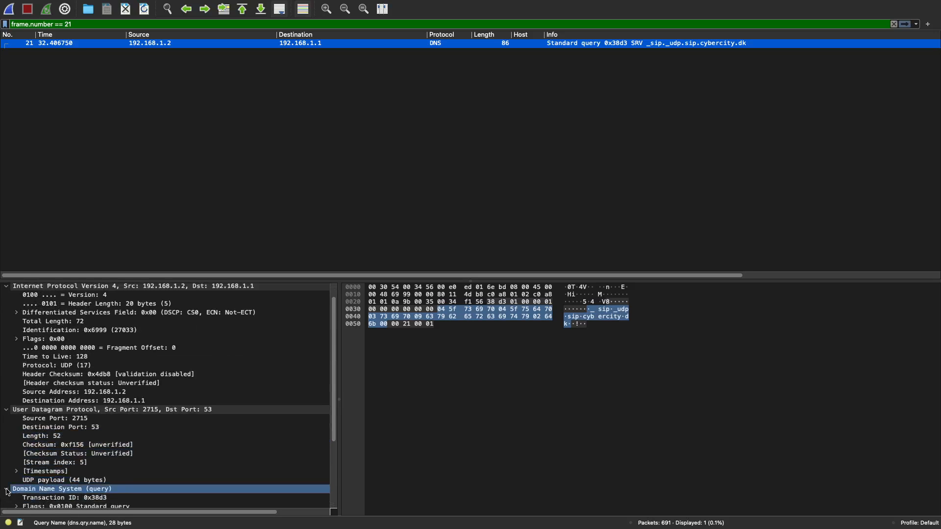
{"action": "left_click", "coordinate": [6, 487]}
- Select the UDP payload of frame 21 and locate its first two bytes in the packet bytes
{"action": "left_click", "coordinate": [108, 493]}
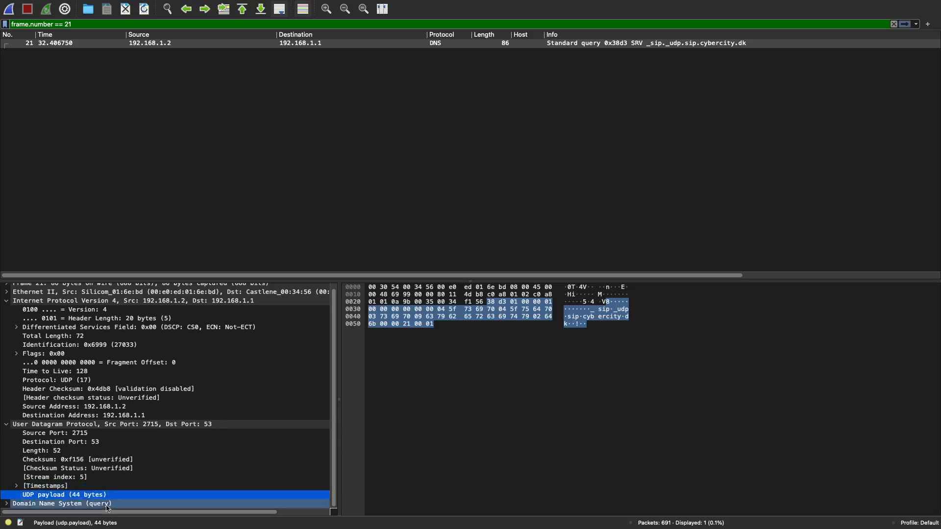
{"action": "left_click", "coordinate": [110, 504]}
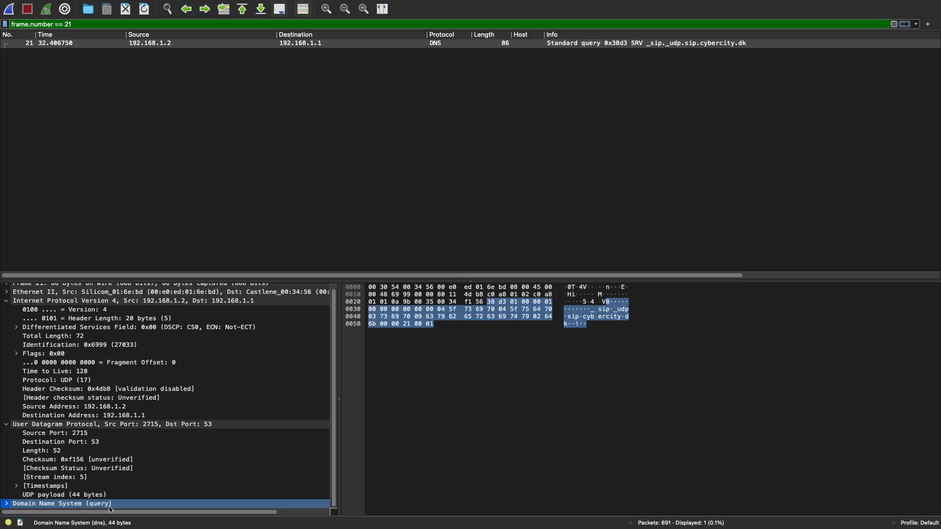
{"action": "left_click", "coordinate": [110, 498]}
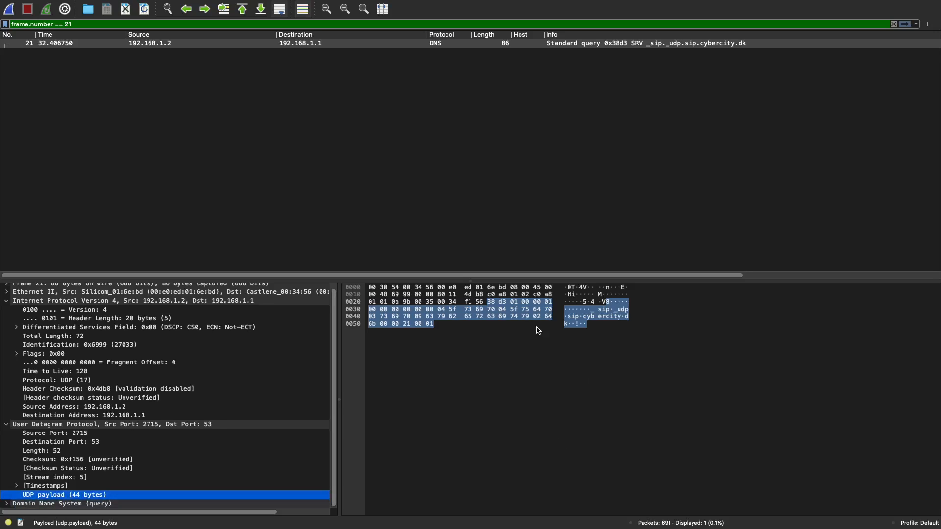
{"action": "left_click", "coordinate": [493, 302]}
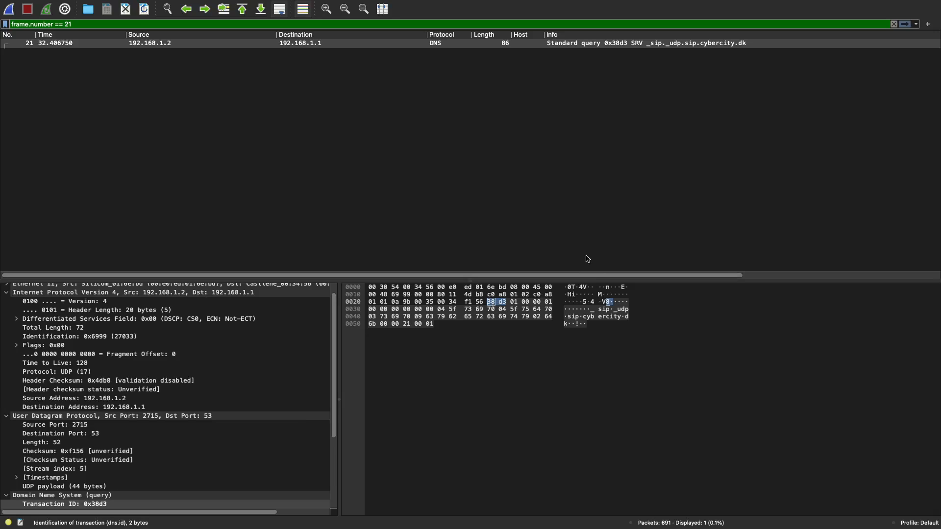
- Review the question list in Notes, and clear the frame number filter from the capture in Wireshark
{"action": "key", "text": "ctrl+Left"}
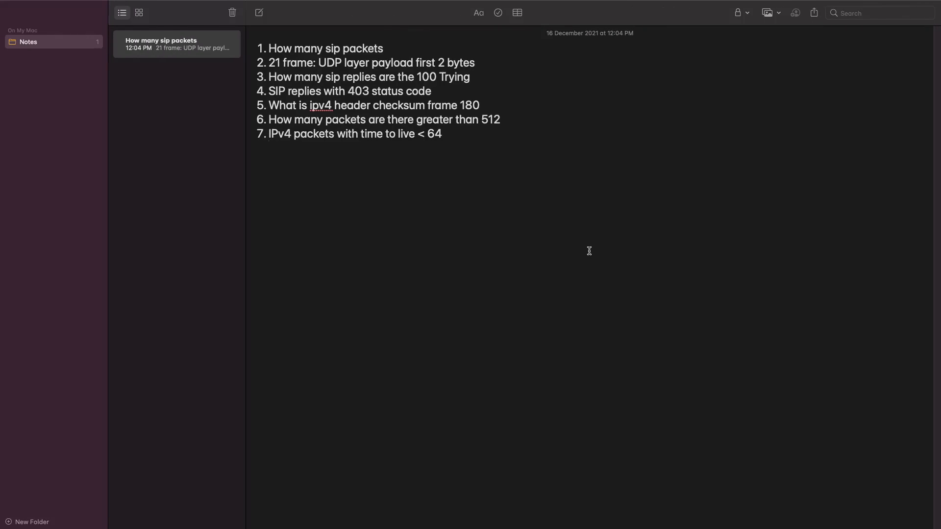
{"action": "key", "text": "ctrl+Right"}
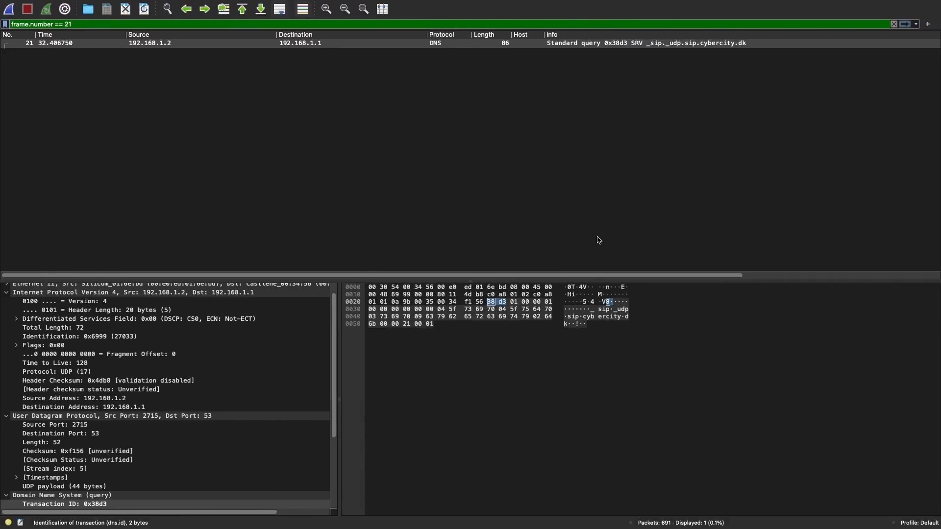
{"action": "double_click", "coordinate": [128, 21]}
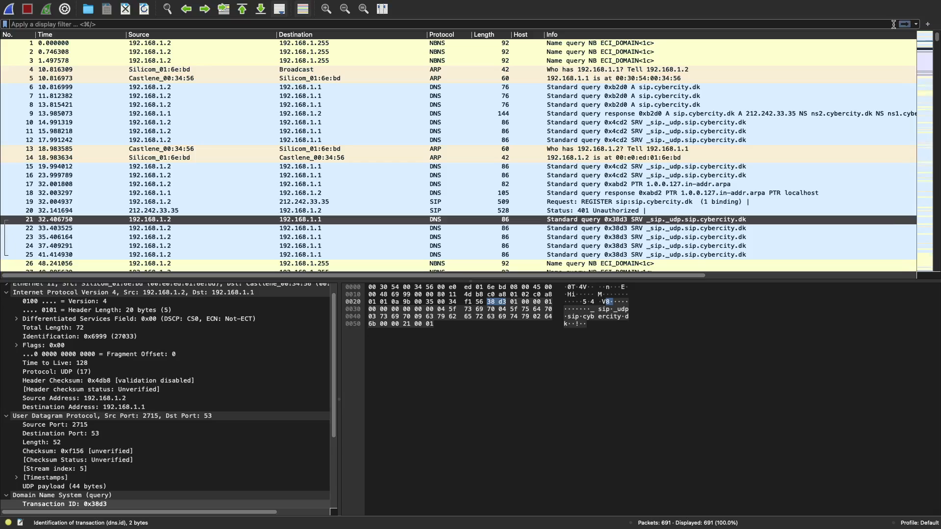
{"action": "left_click", "coordinate": [894, 24]}
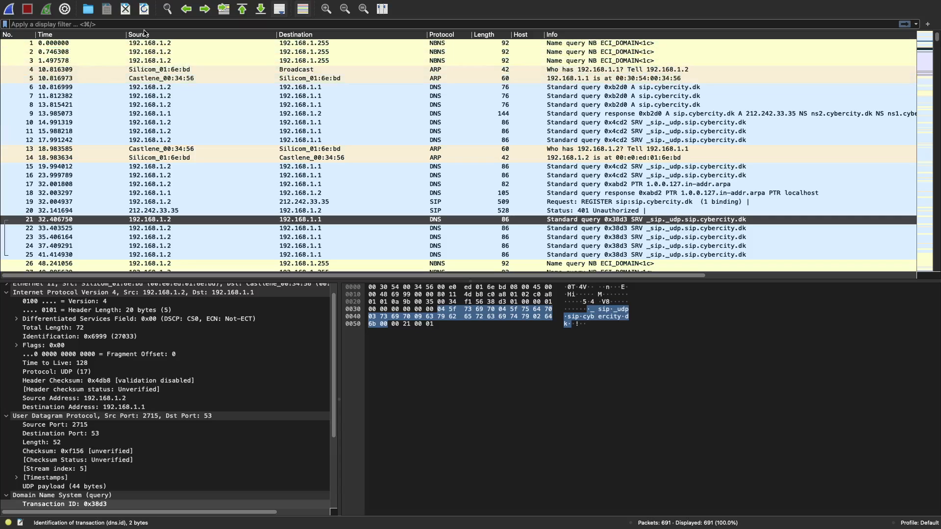
- Open the Display Filter Expression dialog and get ready to search its field names
{"action": "mouse_move", "coordinate": [287, 6]}
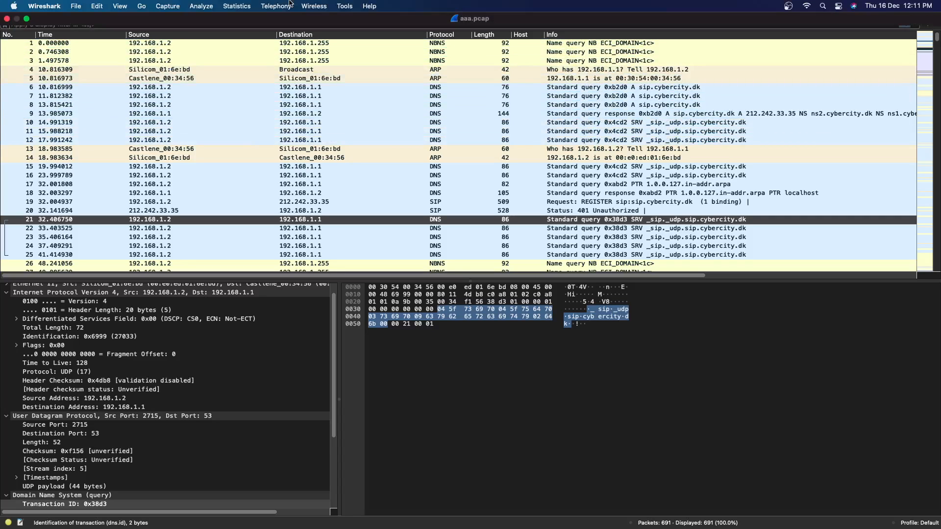
{"action": "left_click", "coordinate": [243, 5]}
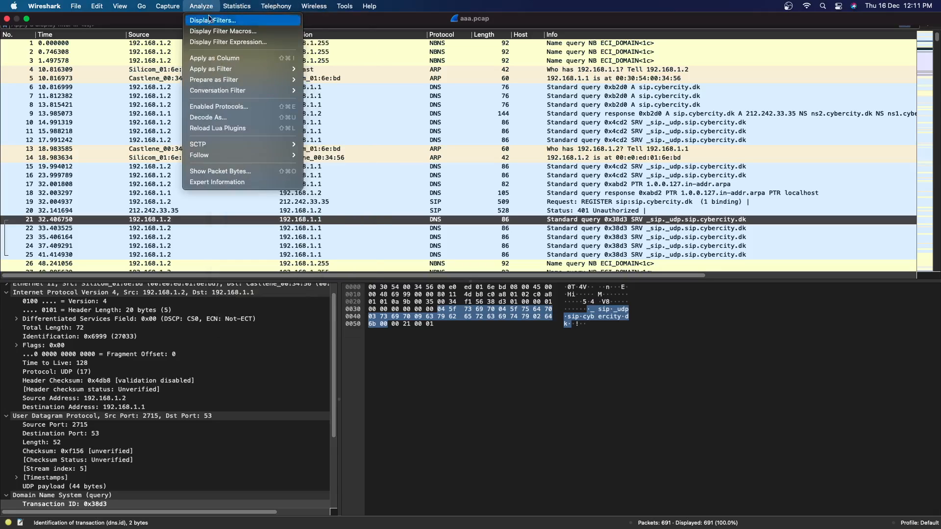
{"action": "left_click", "coordinate": [221, 45]}
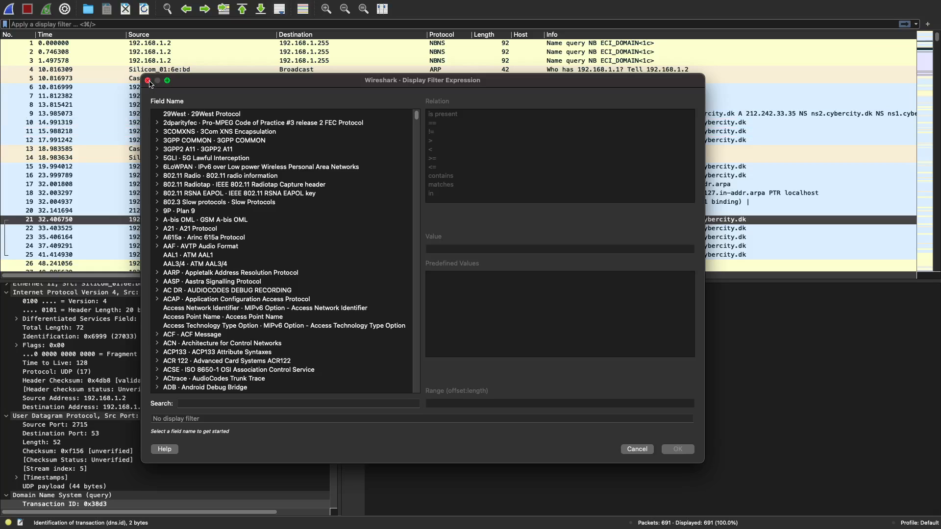
{"action": "scroll", "coordinate": [202, 257], "scroll_direction": "down", "scroll_amount": 15}
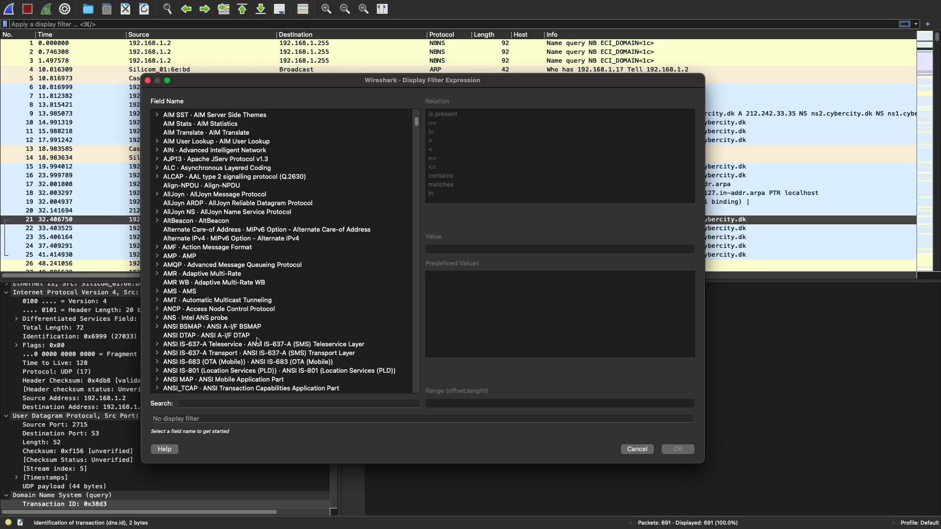
{"action": "left_click", "coordinate": [255, 403]}
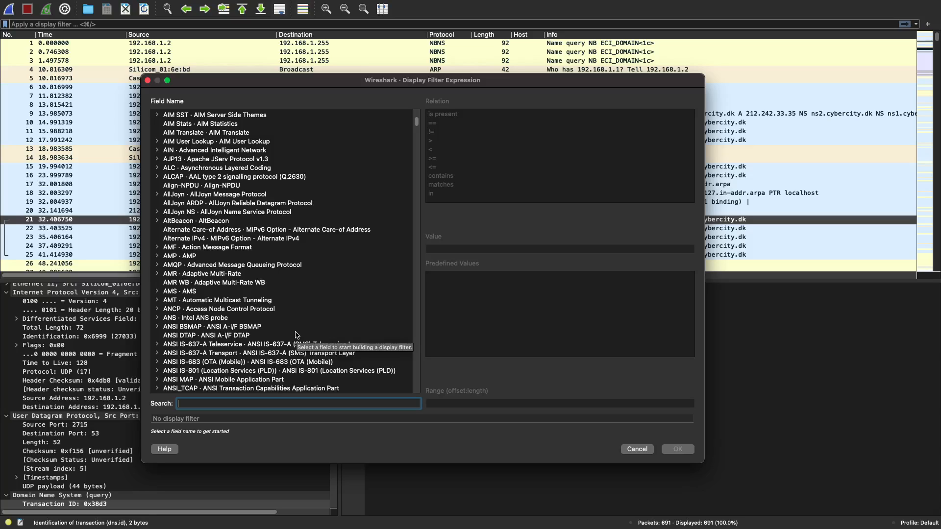
{"action": "type", "text": "sip"}
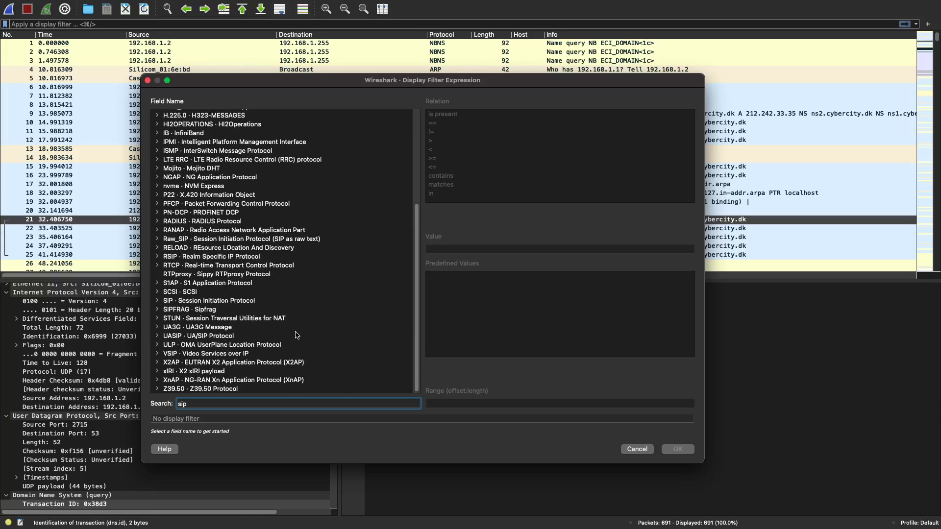
{"action": "type", "text": ".stat"}
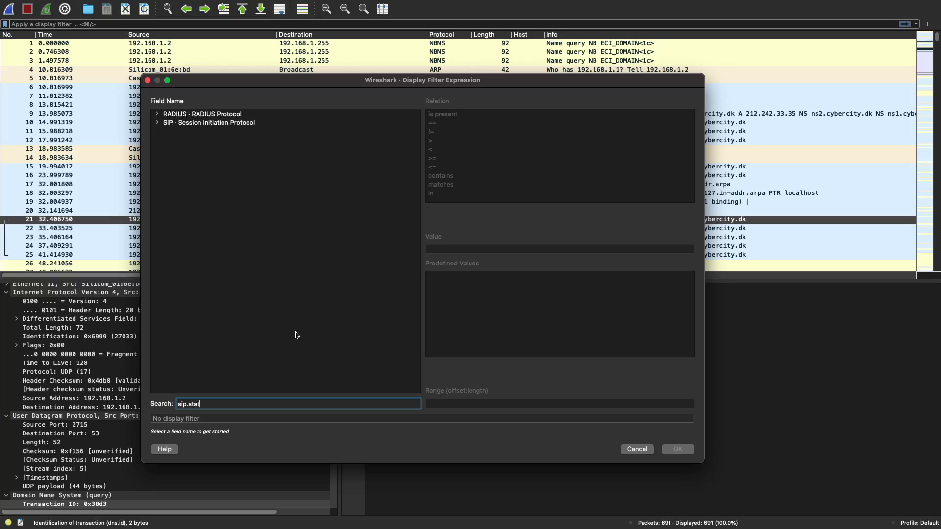
{"action": "key", "text": "BackSpace"}
{"action": "key", "text": "BackSpace"}
{"action": "key", "text": "BackSpace"}
{"action": "key", "text": "BackSpace"}
{"action": "key", "text": "BackSpace"}
{"action": "key", "text": "BackSpace"}
{"action": "key", "text": "BackSpace"}
{"action": "key", "text": "BackSpace"}
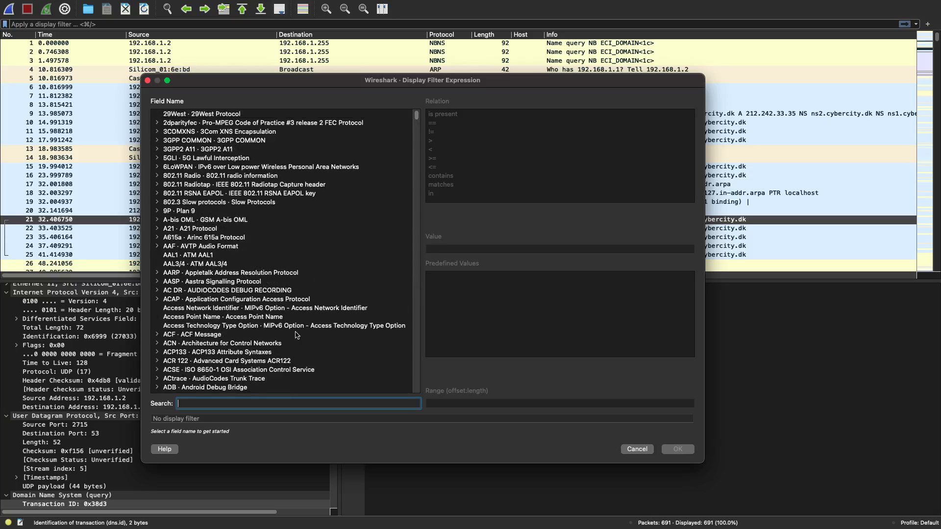
- Check the question list in Notes, and search the filter expression fields in Wireshark for sip.statu
{"action": "key", "text": "ctrl+Left"}
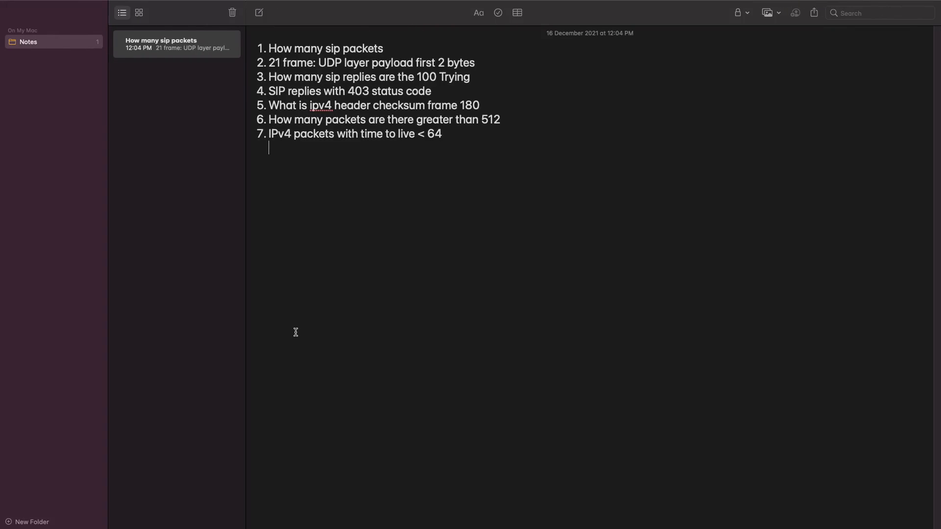
{"action": "key", "text": "ctrl+Right"}
{"action": "type", "text": "s"}
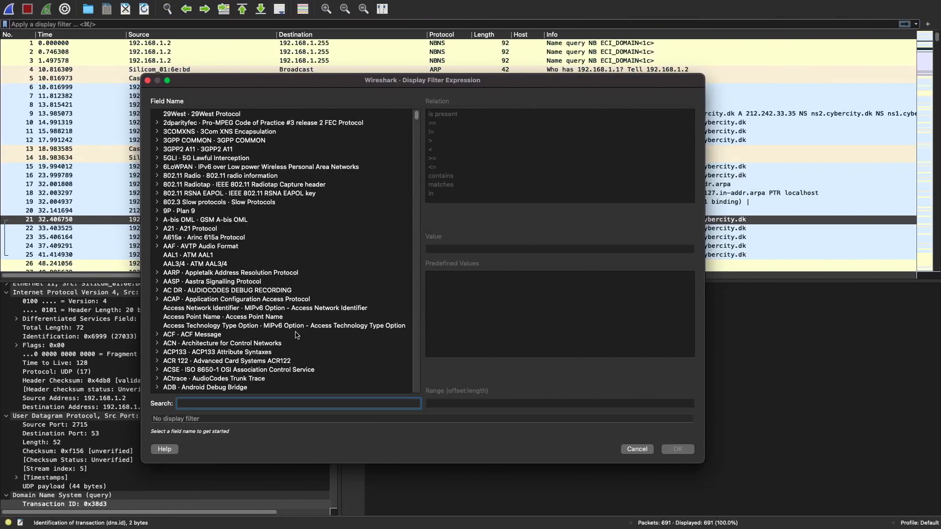
{"action": "type", "text": "ip."}
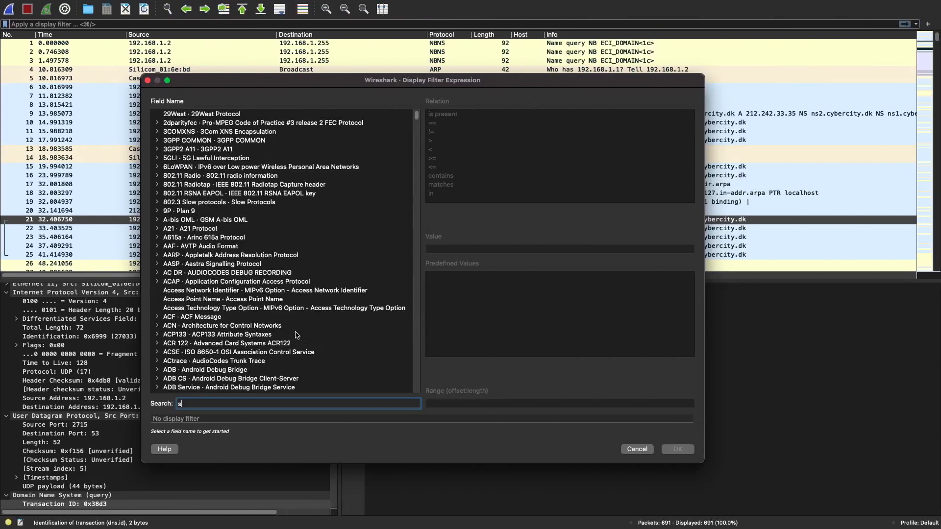
{"action": "type", "text": "statu"}
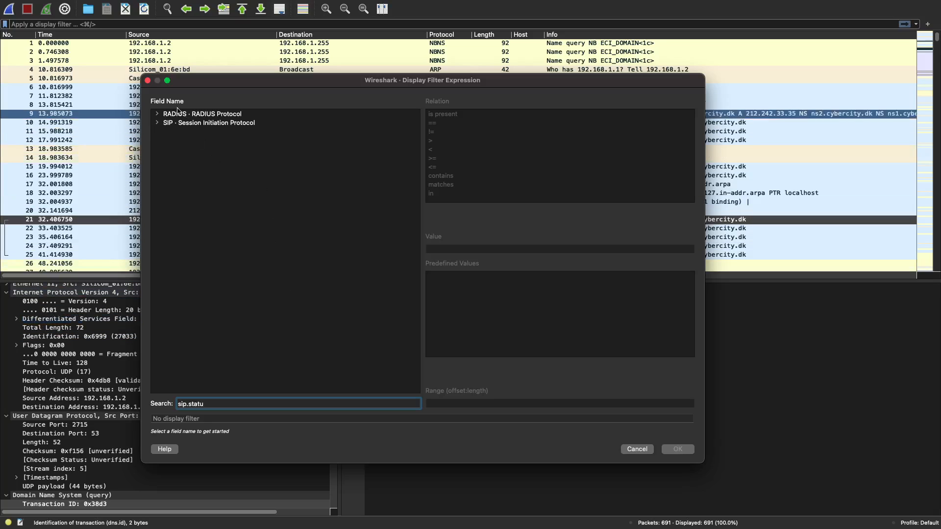
- Expand the SIP protocol's matching fields and choose sip.Status-Code for the filter expression
{"action": "left_click", "coordinate": [158, 123]}
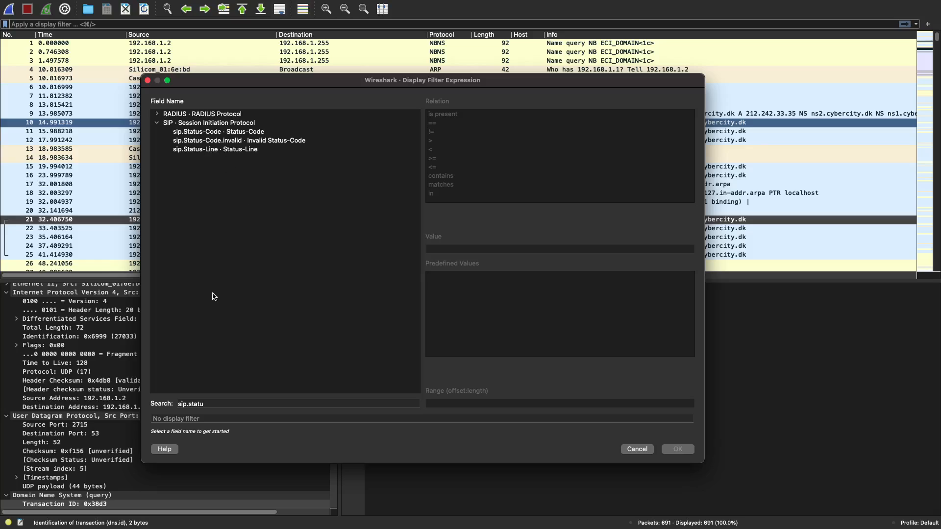
{"action": "triple_click", "coordinate": [217, 402]}
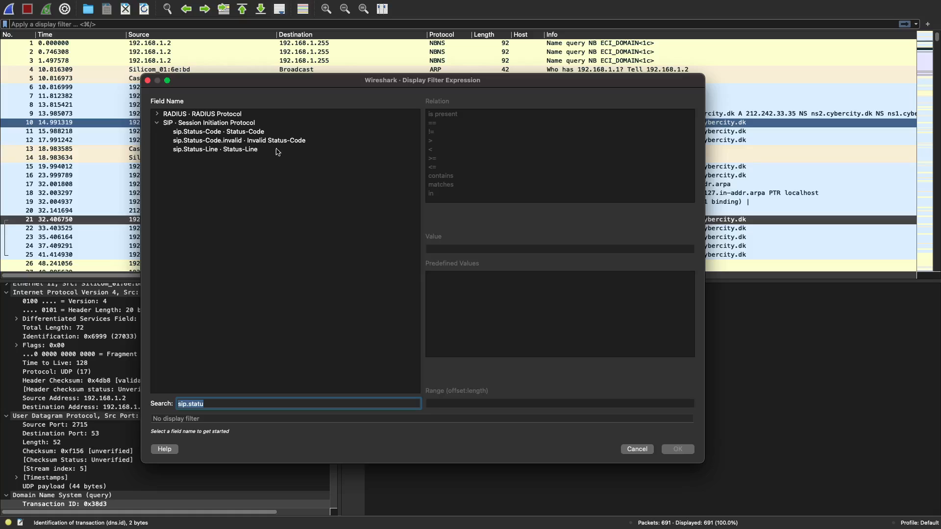
{"action": "left_click", "coordinate": [250, 132]}
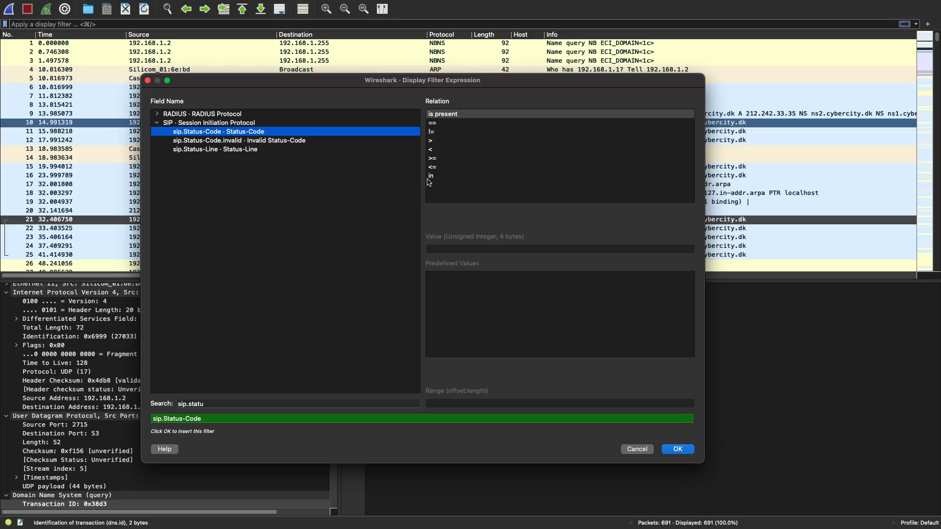
- Broaden the filter expression field search to sip, and pick sip.Status-Code from the full list of SIP fields
{"action": "double_click", "coordinate": [194, 404]}
{"action": "key", "text": "BackSpace"}
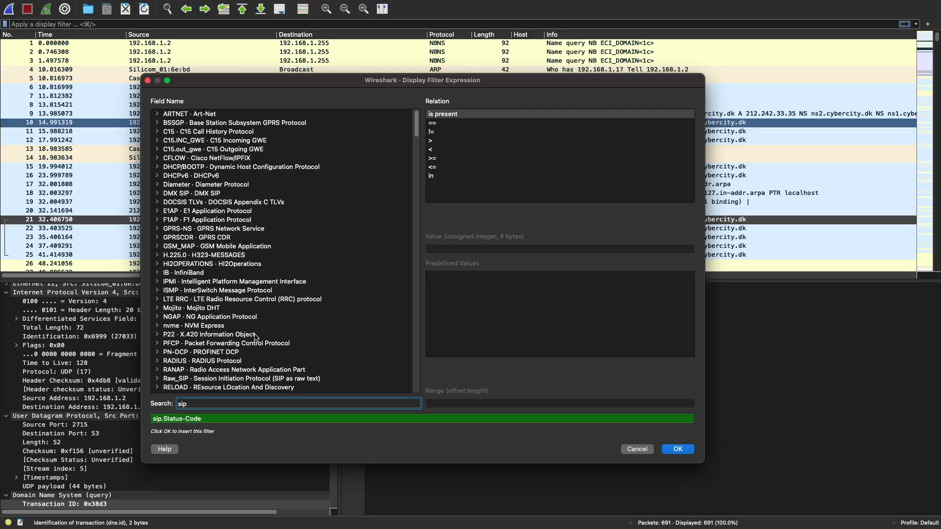
{"action": "scroll", "coordinate": [212, 384], "scroll_direction": "down", "scroll_amount": 10}
{"action": "scroll", "coordinate": [220, 232], "scroll_direction": "down", "scroll_amount": 3}
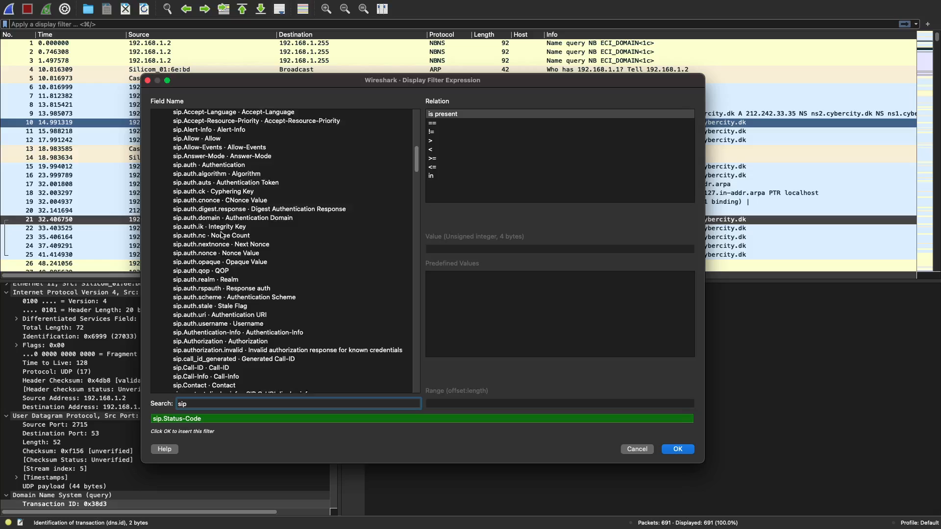
{"action": "scroll", "coordinate": [221, 234], "scroll_direction": "down", "scroll_amount": 15}
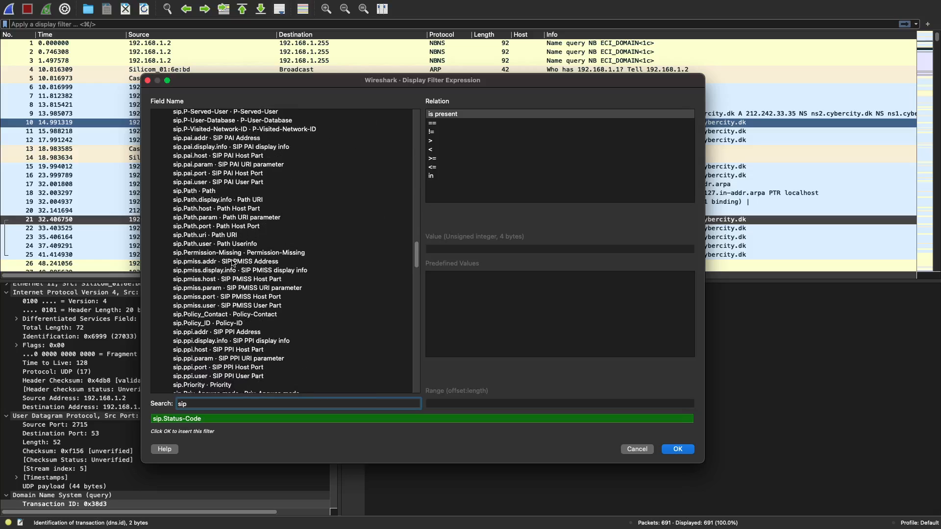
{"action": "scroll", "coordinate": [232, 264], "scroll_direction": "down", "scroll_amount": 20}
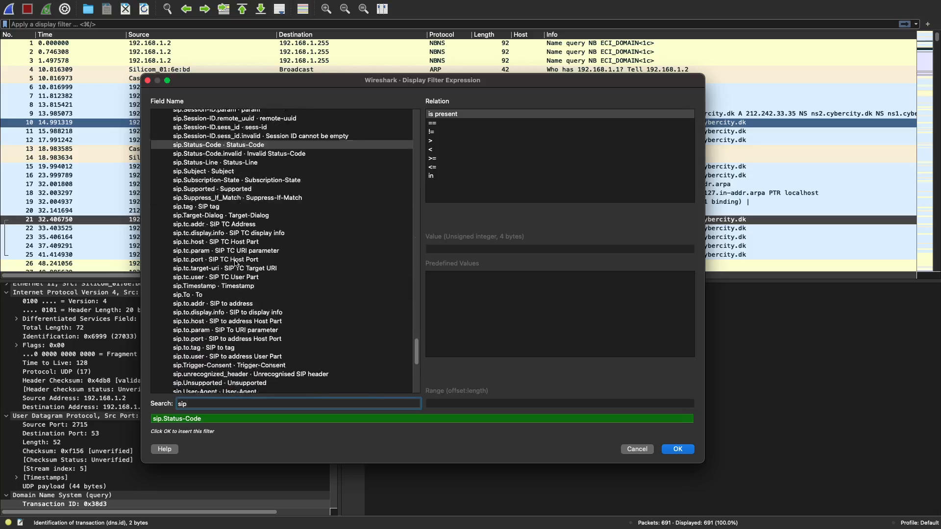
{"action": "scroll", "coordinate": [236, 263], "scroll_direction": "up", "scroll_amount": 5}
{"action": "left_click", "coordinate": [223, 270]}
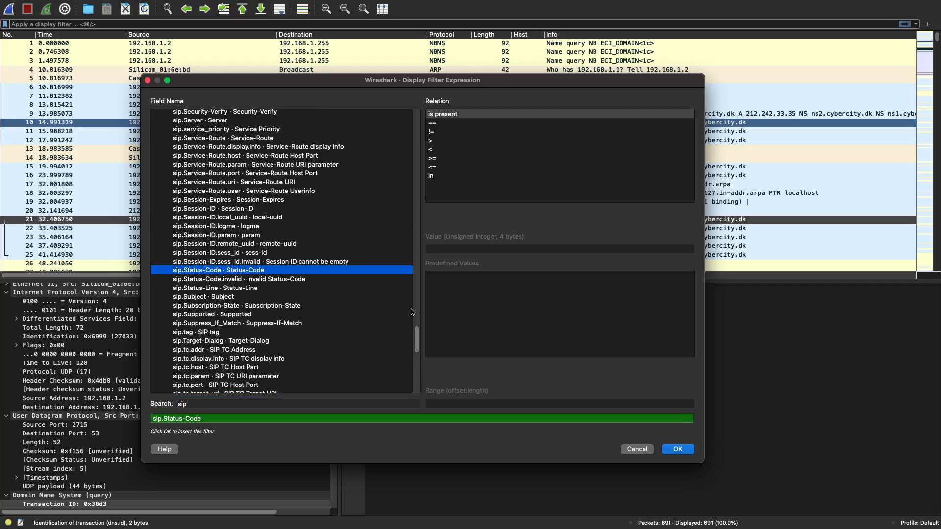
- Complete the expression as sip.Status-Code == 100, apply it to the capture, and inspect the matching packets
{"action": "left_click", "coordinate": [451, 123]}
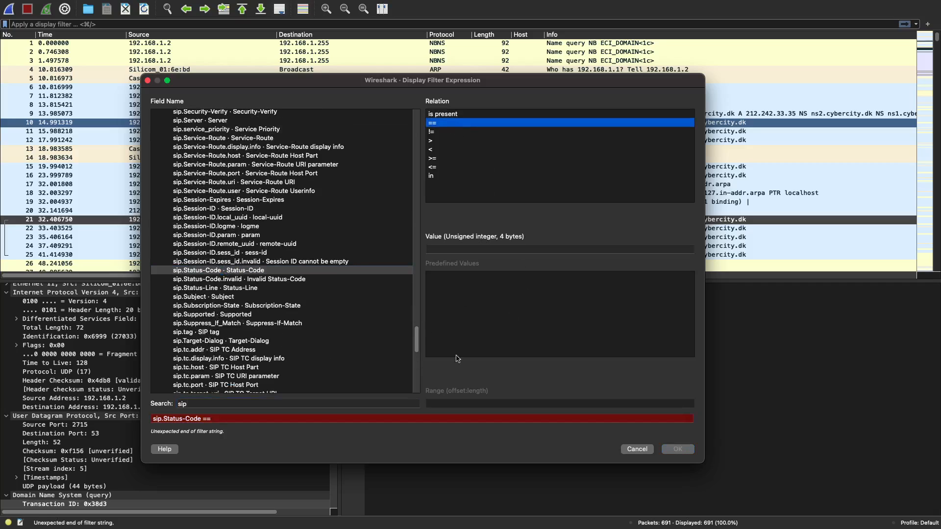
{"action": "left_click", "coordinate": [495, 250]}
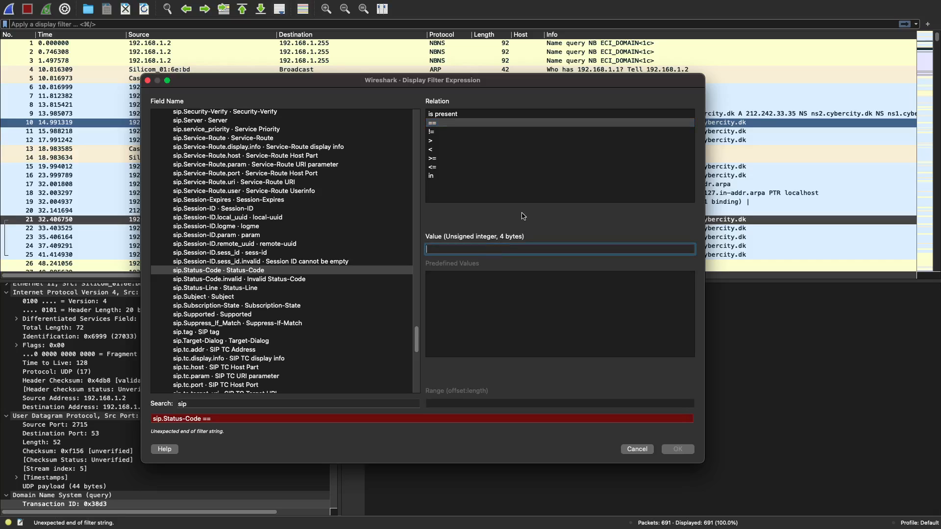
{"action": "type", "text": "100"}
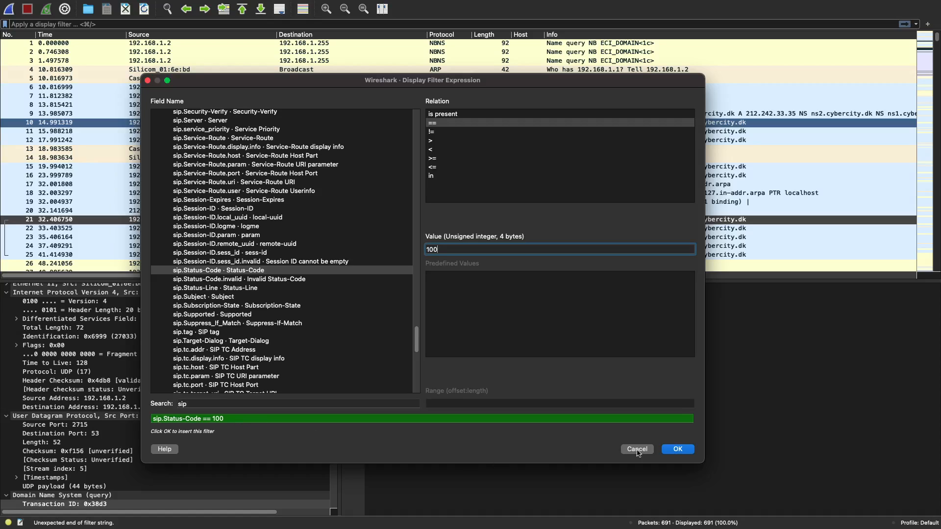
{"action": "left_click", "coordinate": [672, 450]}
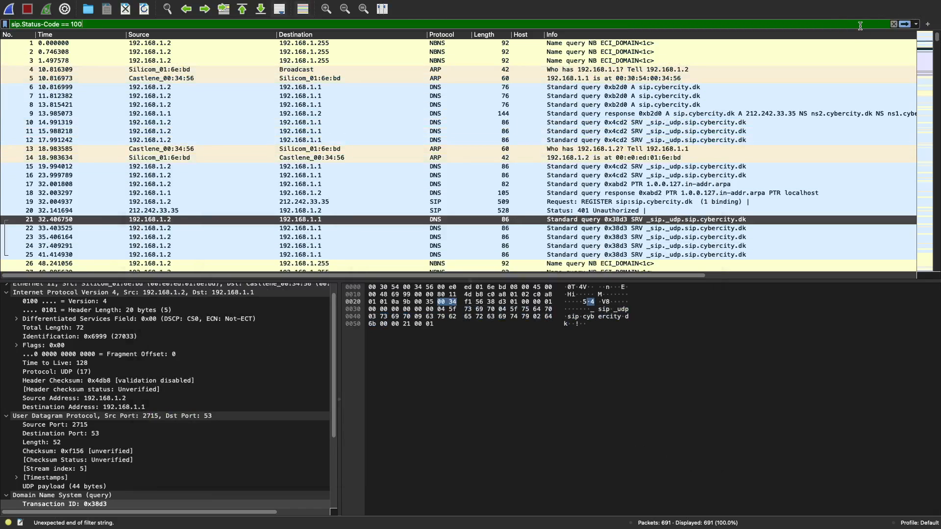
{"action": "key", "text": "Return"}
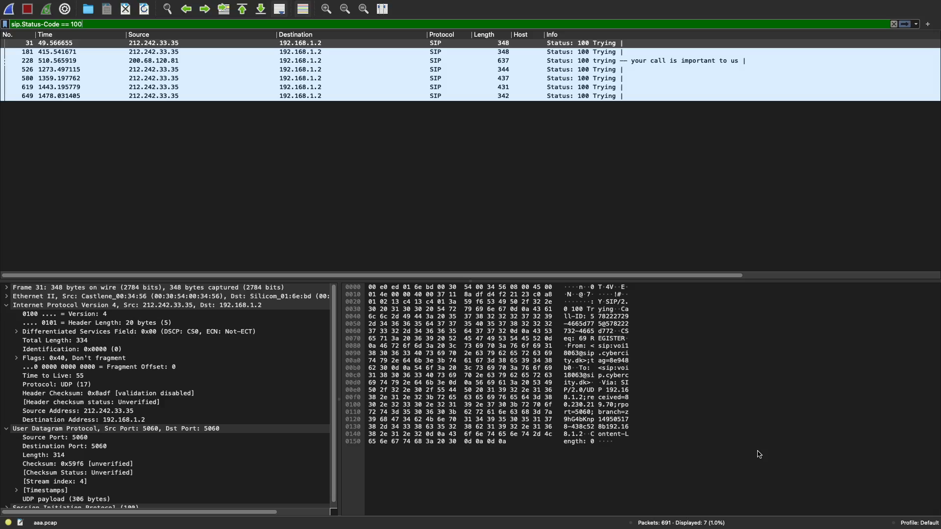
{"action": "left_click", "coordinate": [591, 142]}
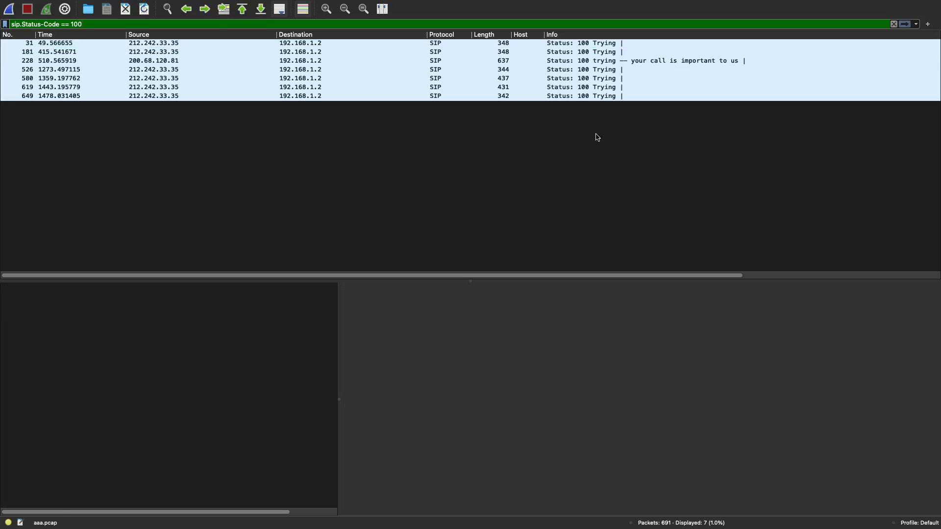
{"action": "left_click", "coordinate": [294, 69]}
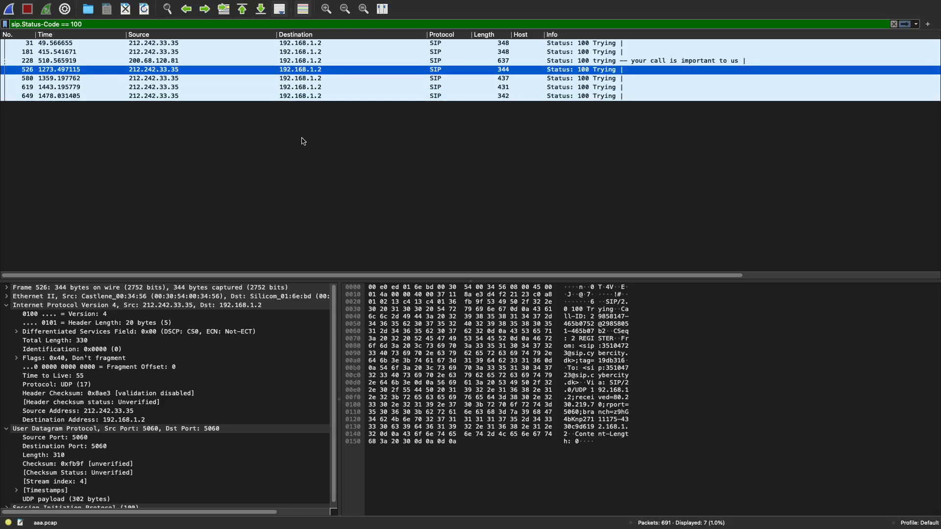
- In Notes, append "— 7" to the 100 Trying question and a dash to each of the first two questions
{"action": "key", "text": "ctrl+Left"}
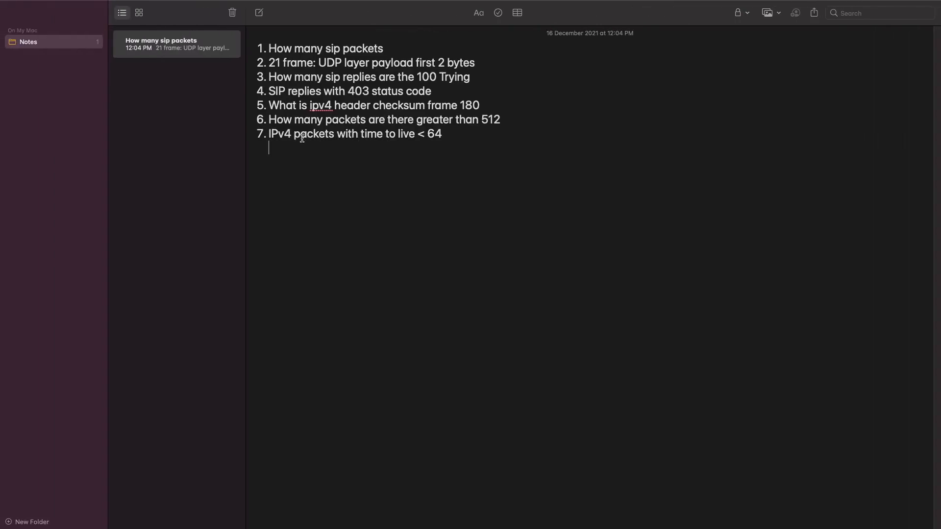
{"action": "left_click", "coordinate": [523, 76]}
{"action": "type", "text": ". "}
{"action": "type", "text": "— 7 "}
{"action": "type", "text": " -"}
{"action": "type", "text": " -"}
- Switch to Wireshark and clear the status code filter so all packets are listed
{"action": "key", "text": "ctrl+Right"}
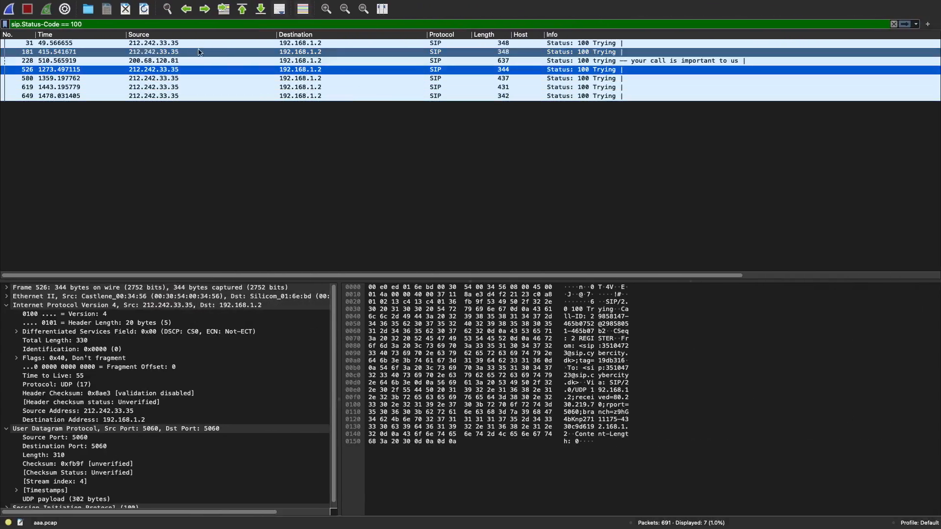
{"action": "left_click", "coordinate": [91, 25]}
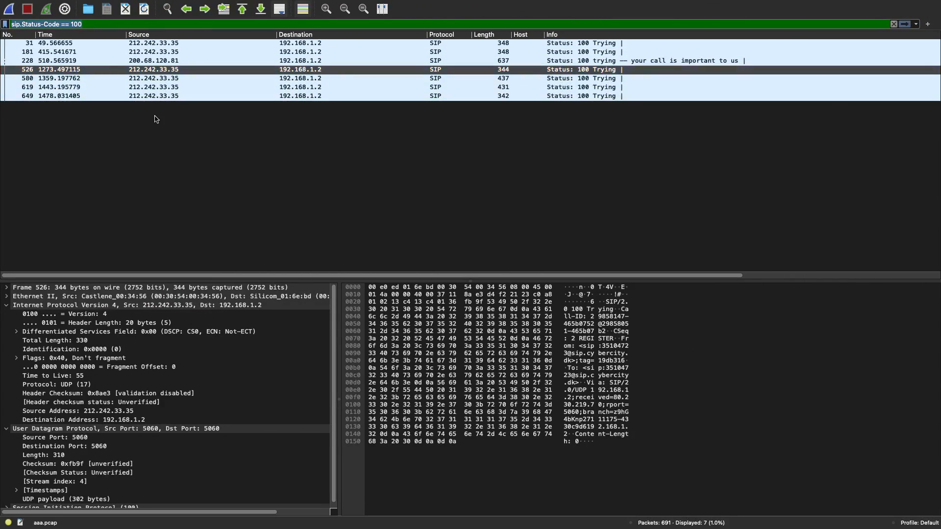
{"action": "key", "text": "super+a"}
{"action": "key", "text": "BackSpace"}
{"action": "key", "text": "Return"}
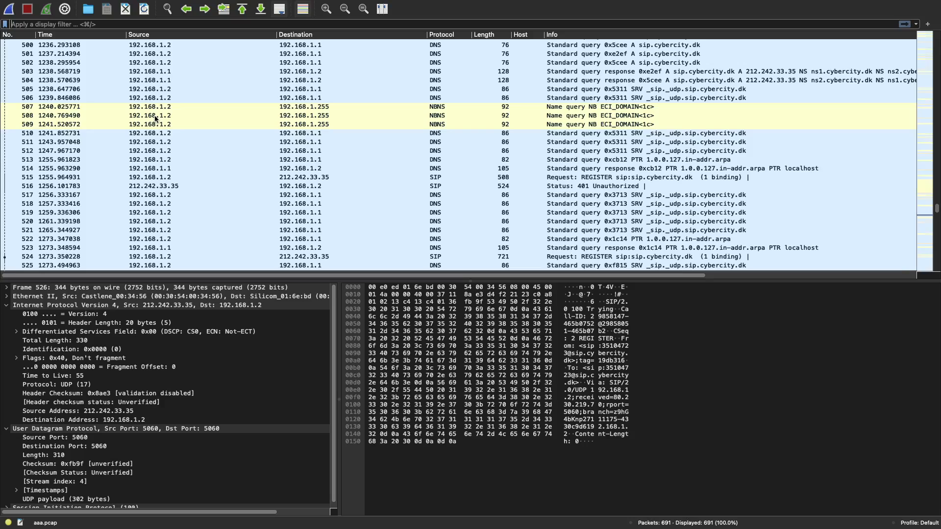
{"action": "left_click_drag", "start_coordinate": [155, 118], "coordinate": [228, 28]}
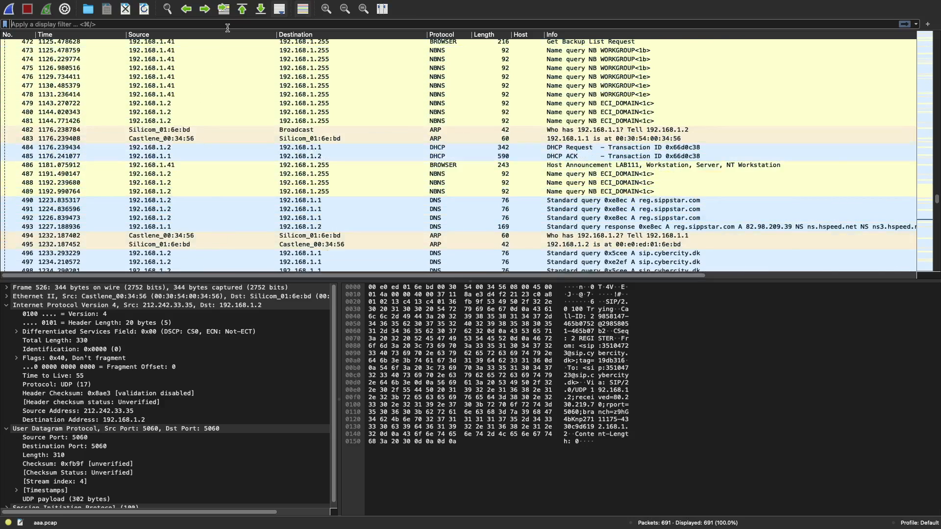
- Filter the capture with sip.Status-Code == 403
{"action": "left_click", "coordinate": [228, 27]}
{"action": "type", "text": "sip."}
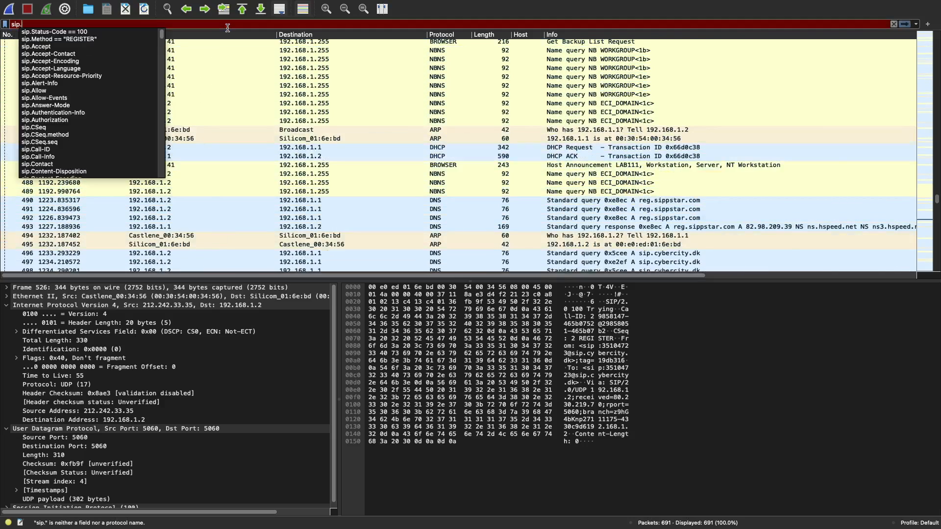
{"action": "type", "text": "statu"}
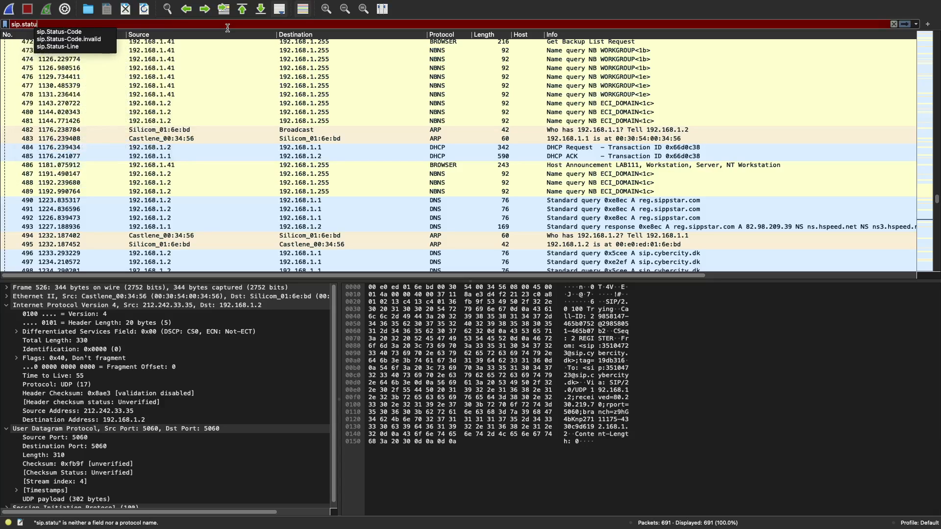
{"action": "key", "text": "Return"}
{"action": "type", "text": "=="}
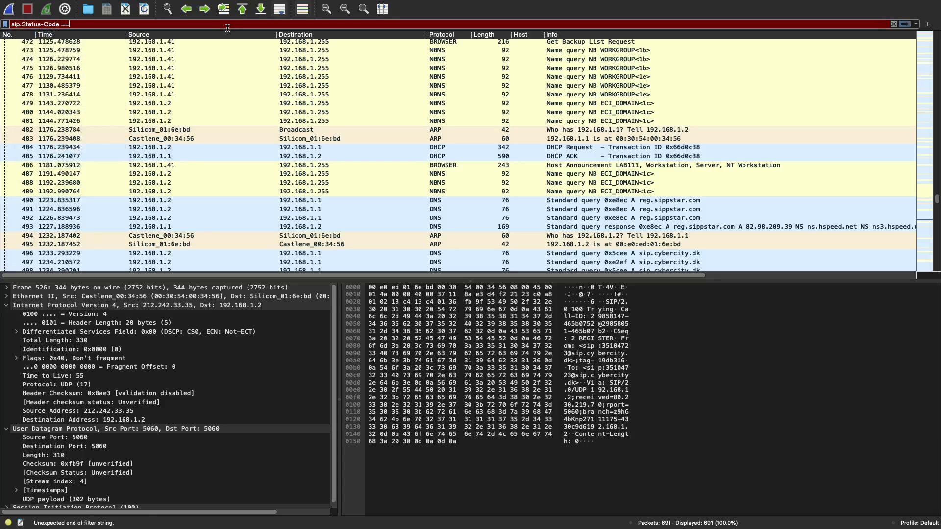
{"action": "type", "text": " 403"}
{"action": "key", "text": "Return"}
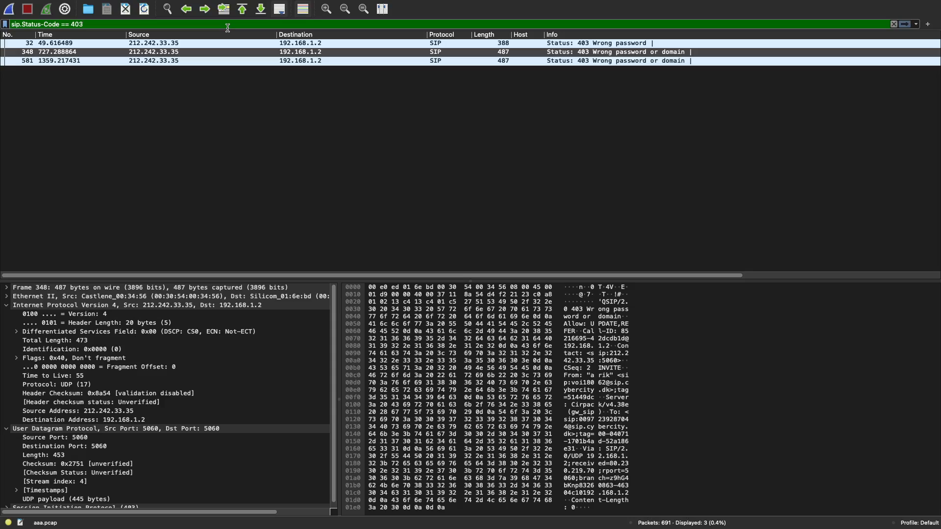
- In Notes, append "— 3" to the 403 status code question and a dash to the frame 180 checksum question
{"action": "key", "text": "ctrl+Left"}
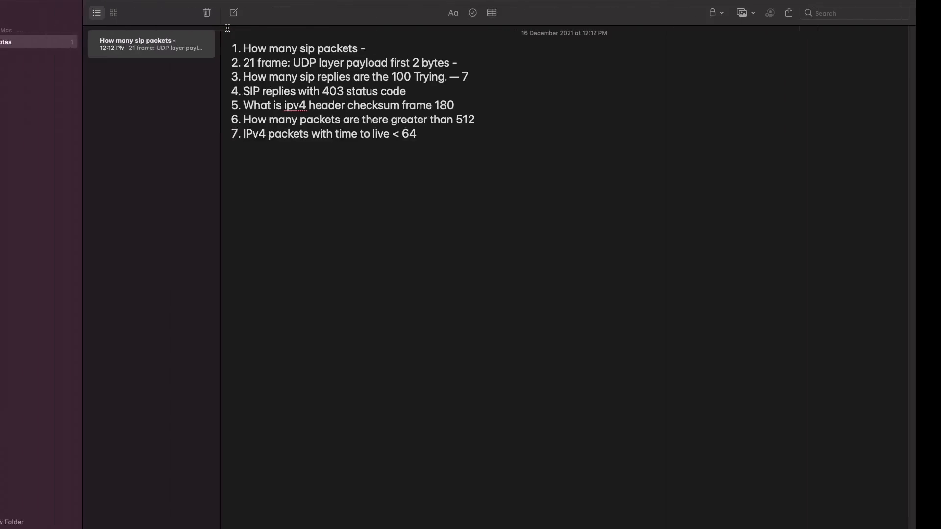
{"action": "key", "text": "Down"}
{"action": "key", "text": "Down"}
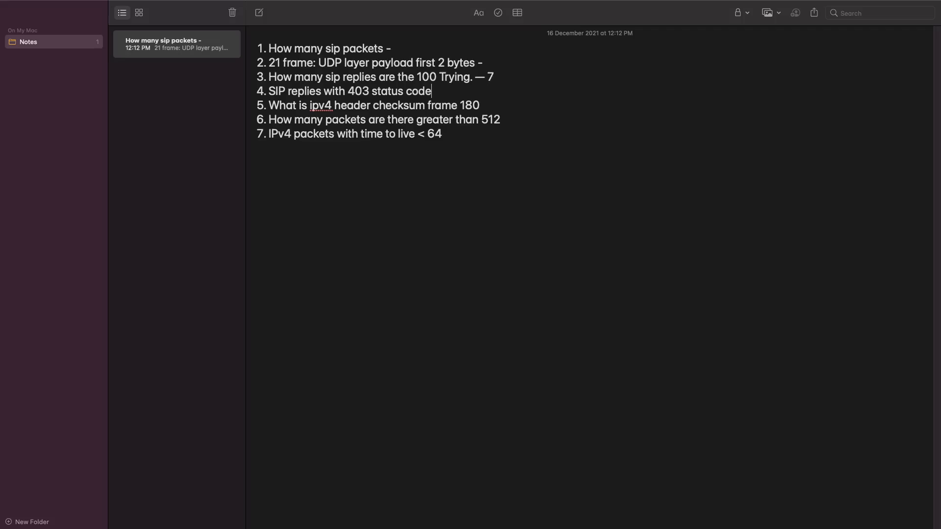
{"action": "type", "text": "-- 3"}
{"action": "type", "text": "-"}
- Switch to Wireshark and replace the display filter with frame.number == 180
{"action": "key", "text": "super+Tab"}
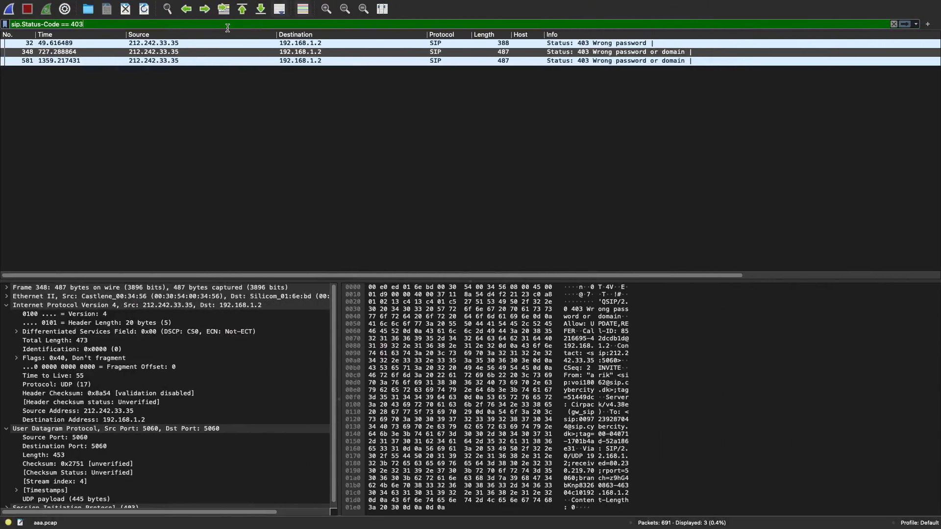
{"action": "triple_click", "coordinate": [227, 28]}
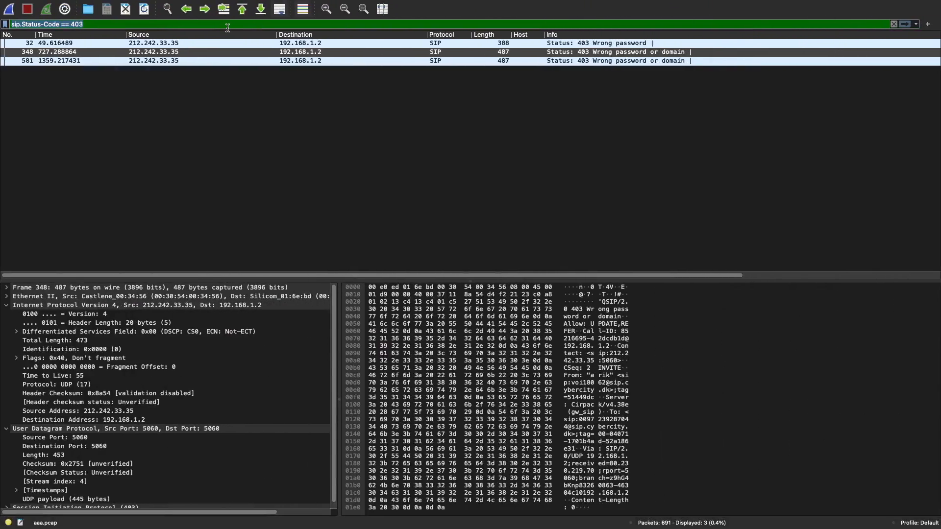
{"action": "type", "text": "frame."}
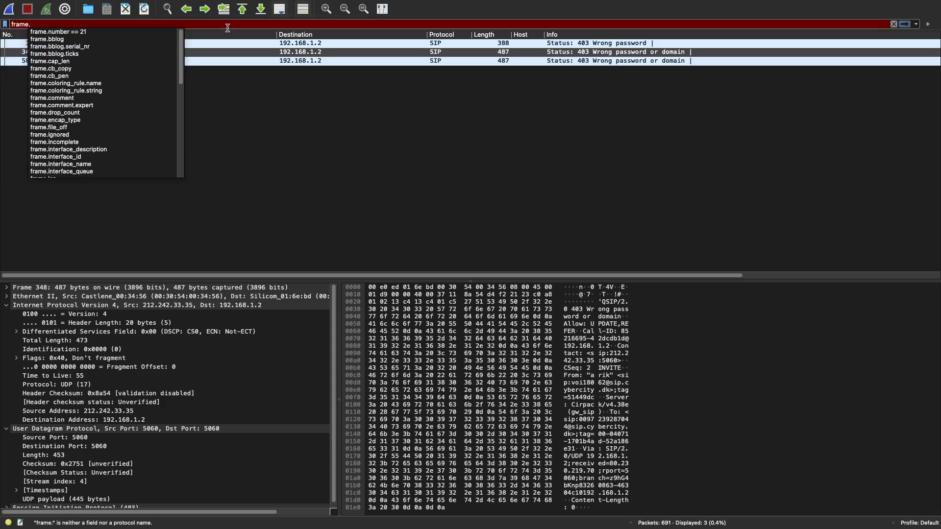
{"action": "key", "text": "Down"}
{"action": "key", "text": "Return"}
{"action": "key", "text": "BackSpace"}
{"action": "key", "text": "BackSpace"}
{"action": "type", "text": "180"}
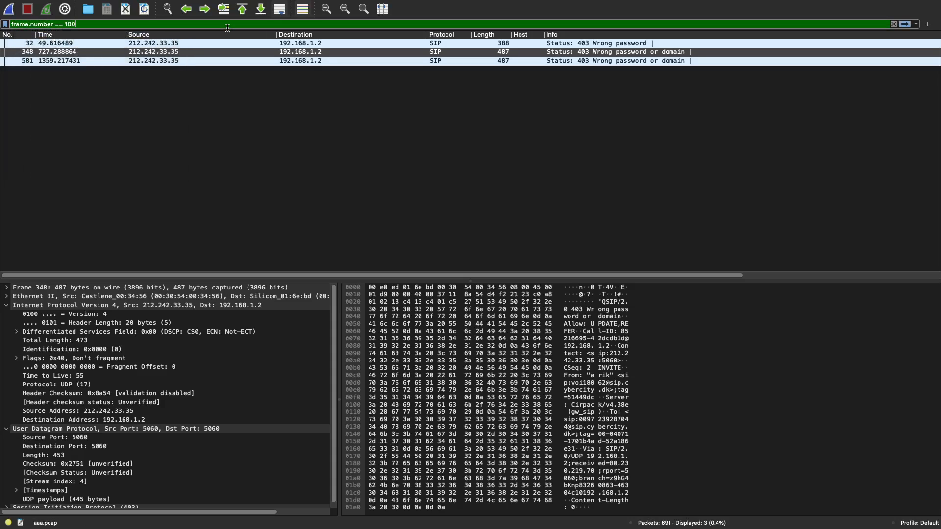
{"action": "key", "text": "Return"}
- Check in Notes what question 5 asks about frame 180, and return to Wireshark
{"action": "key", "text": "ctrl+Left"}
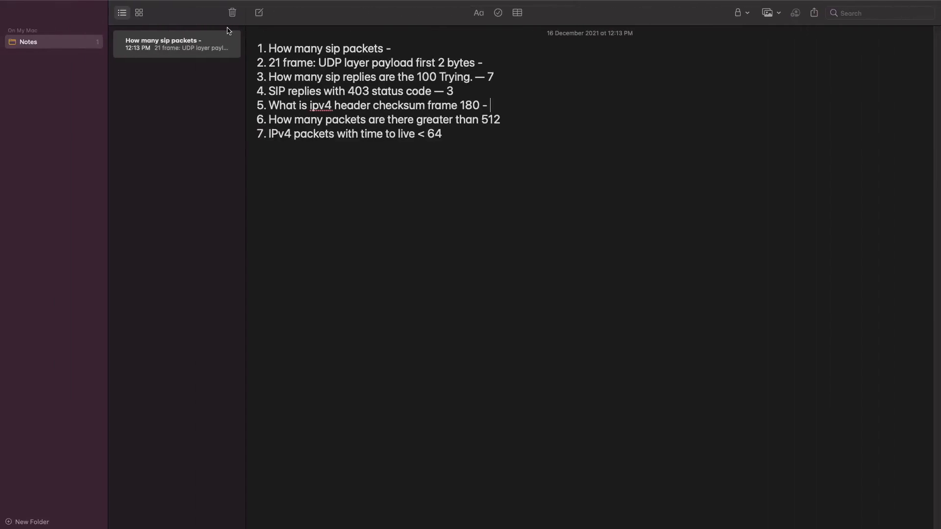
{"action": "key", "text": "ctrl+Right"}
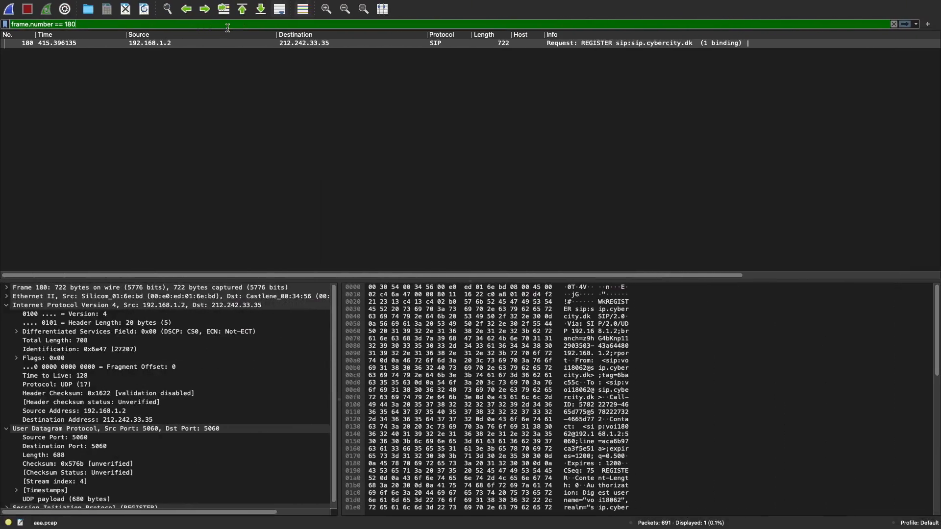
{"action": "key", "text": "ctrl+Left"}
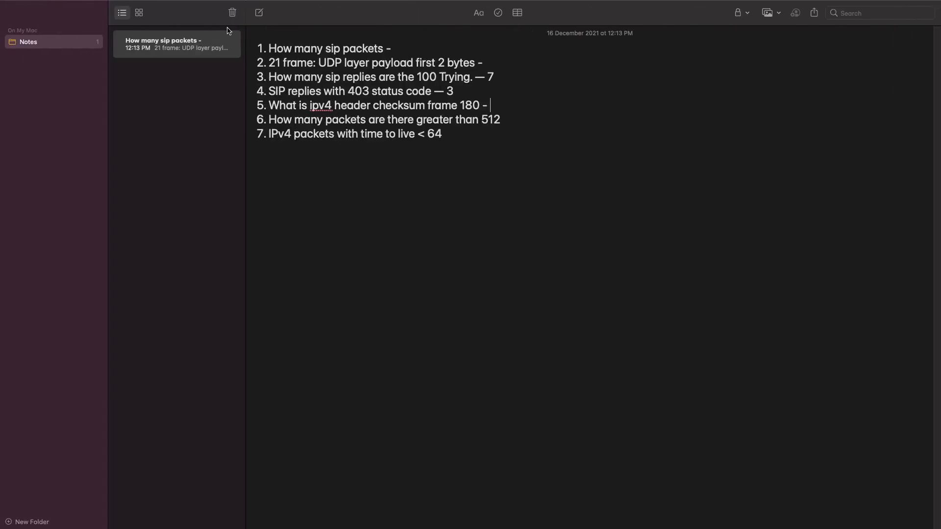
{"action": "key", "text": "ctrl+Right"}
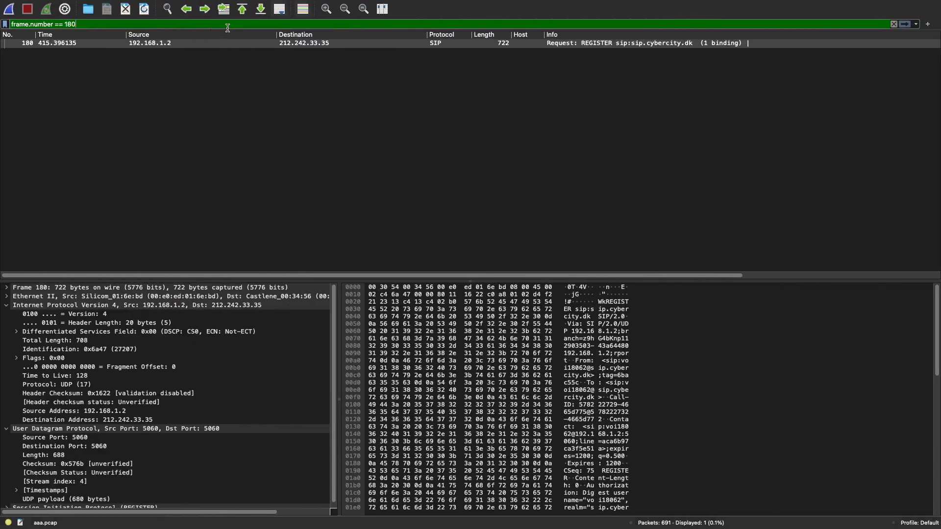
- Collapse frame 180's UDP details and copy the value of its IPv4 header checksum
{"action": "left_click", "coordinate": [6, 429]}
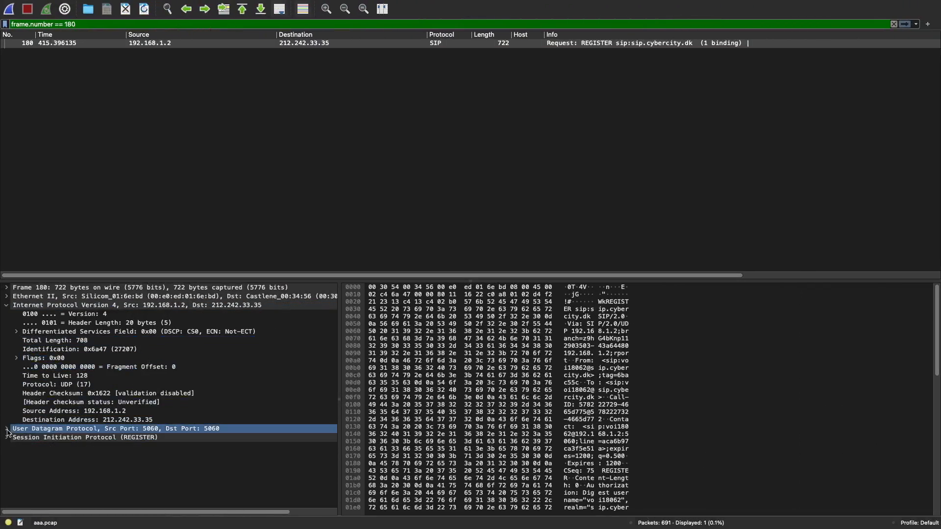
{"action": "left_click", "coordinate": [73, 305]}
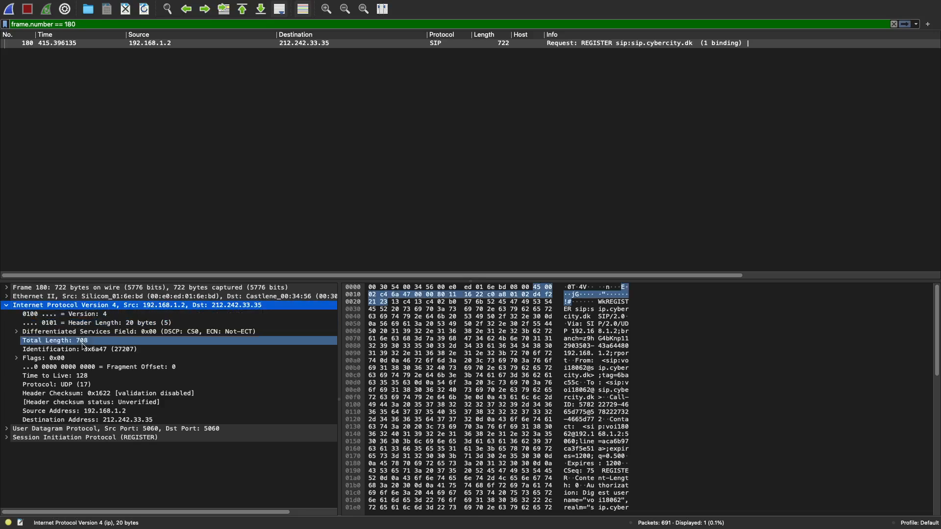
{"action": "left_click", "coordinate": [120, 394]}
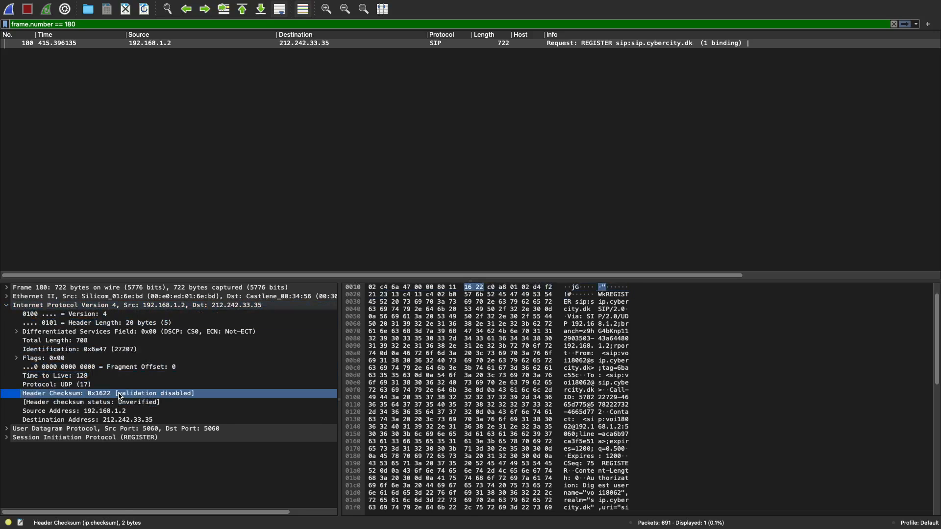
{"action": "right_click", "coordinate": [96, 397]}
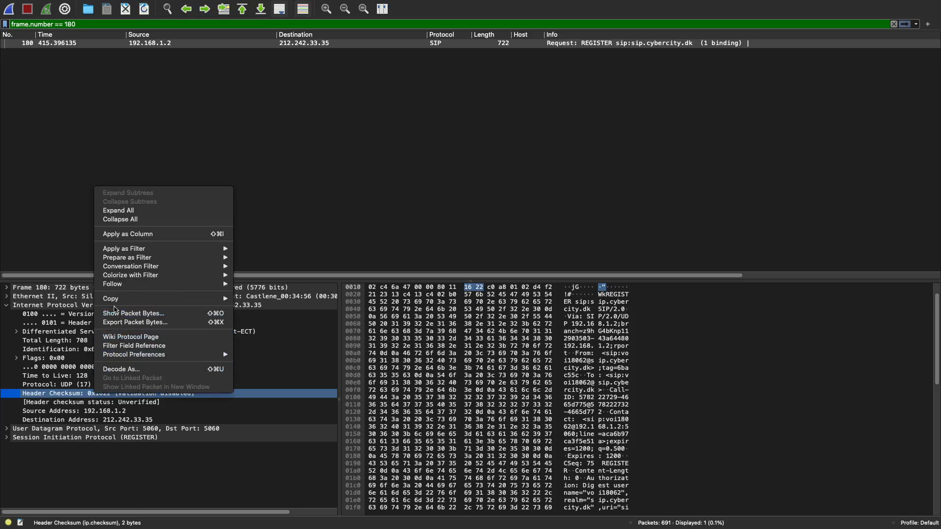
{"action": "mouse_move", "coordinate": [125, 299]}
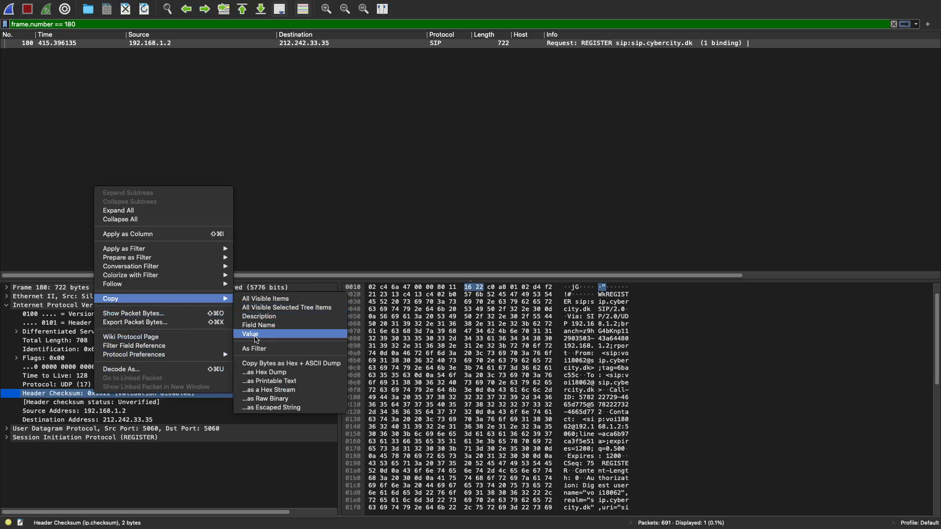
{"action": "left_click", "coordinate": [255, 336]}
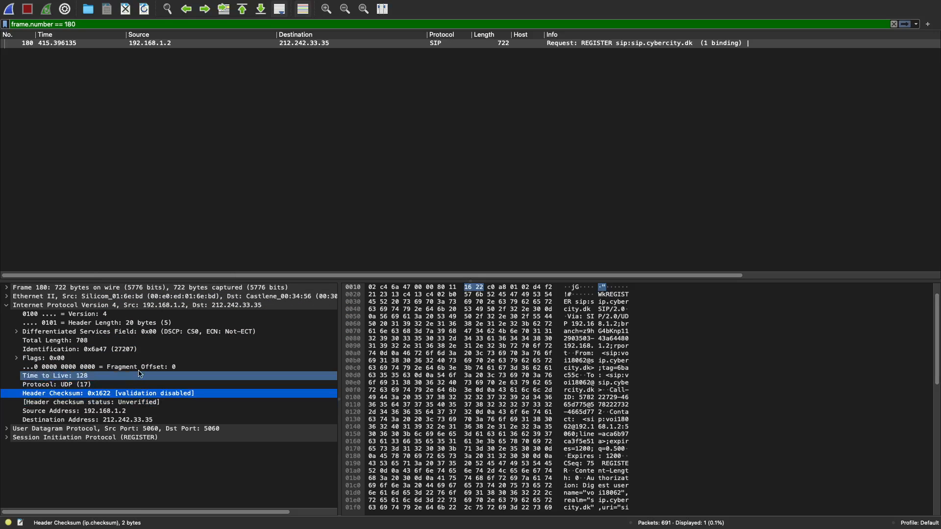
- Switch to Notes, enter 0x1622 as the answer to the frame 180 checksum question, and append a dash to question 6
{"action": "key", "text": "super+Tab"}
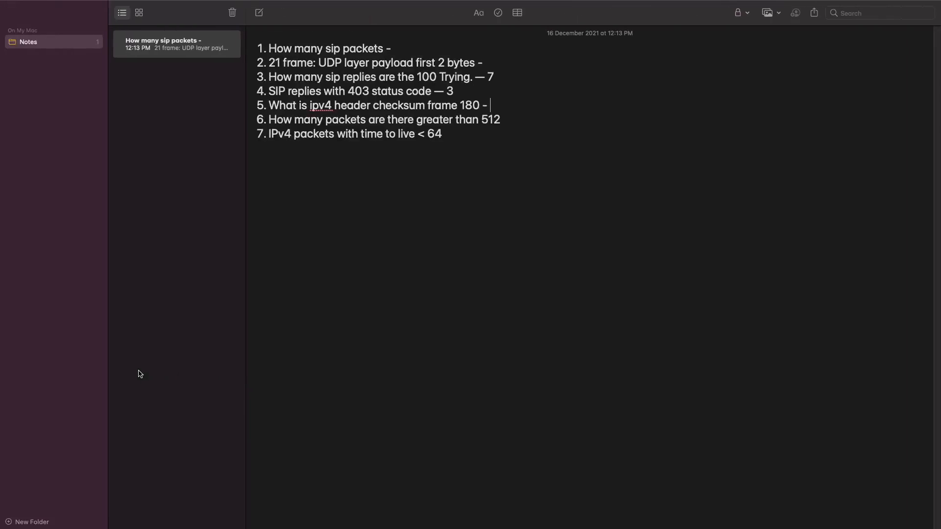
{"action": "type", "text": "0x1622"}
{"action": "key", "text": "Down"}
{"action": "type", "text": "-"}
{"action": "type", "text": "with "}
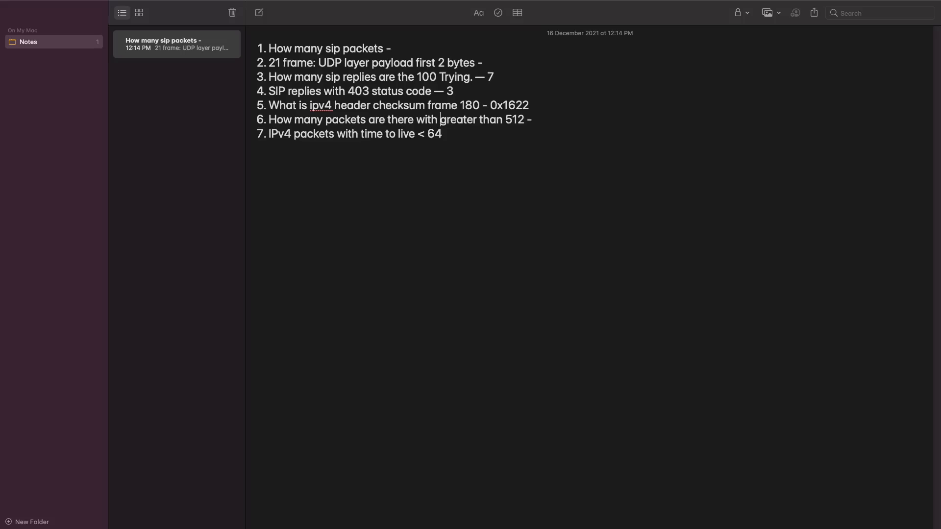
{"action": "type", "text": "d"}
{"action": "key", "text": "BackSpace"}
{"action": "type", "text": "UDP"}
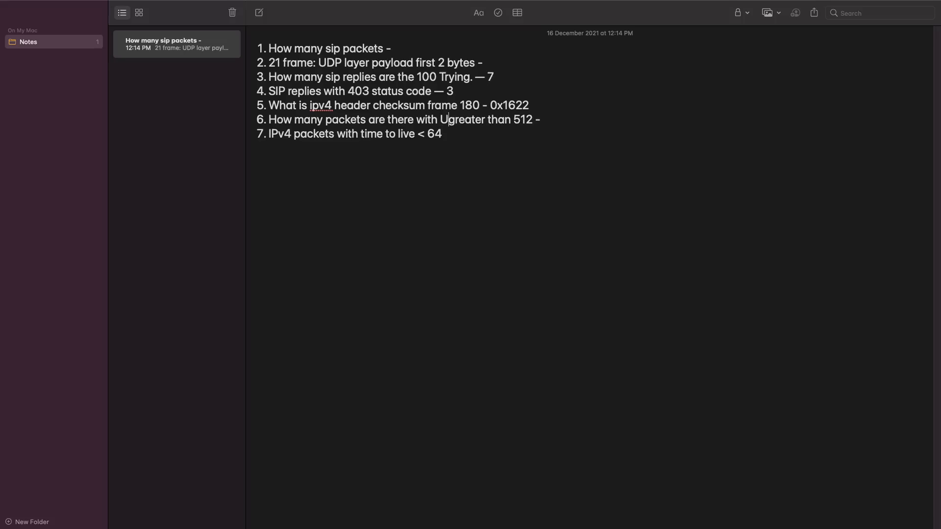
{"action": "key", "text": "BackSpace"}
{"action": "key", "text": "BackSpace"}
{"action": "key", "text": "BackSpace"}
{"action": "key", "text": "BackSpace"}
{"action": "key", "text": "BackSpace"}
{"action": "key", "text": "BackSpace"}
{"action": "key", "text": "BackSpace"}
{"action": "key", "text": "BackSpace"}
{"action": "key", "text": "BackSpace"}
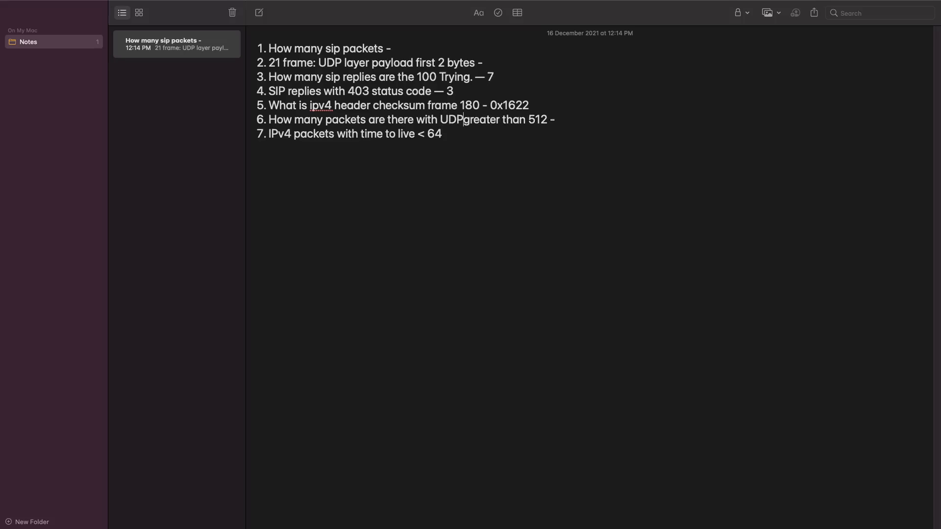
- Reword question 6 to "How many UDP packets are there length greater than 512 -"
{"action": "type", "text": "length "}
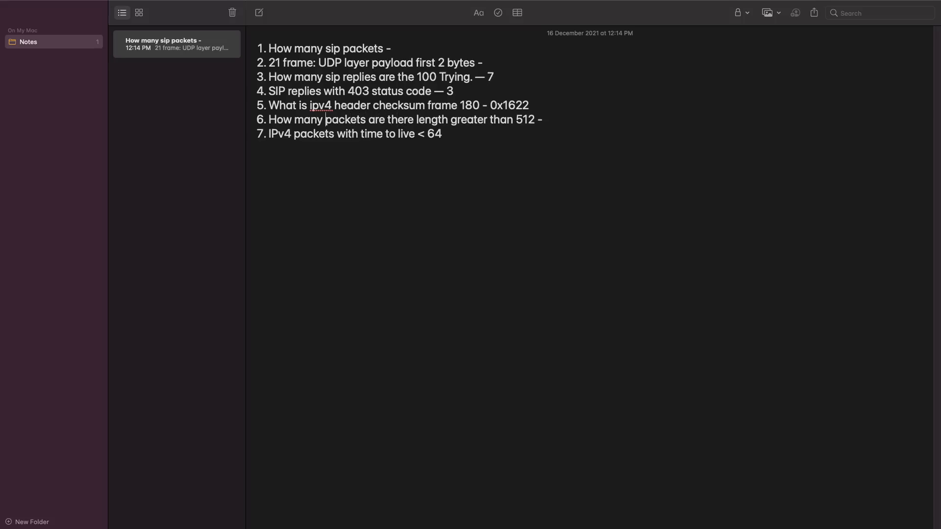
{"action": "type", "text": "UDP"}
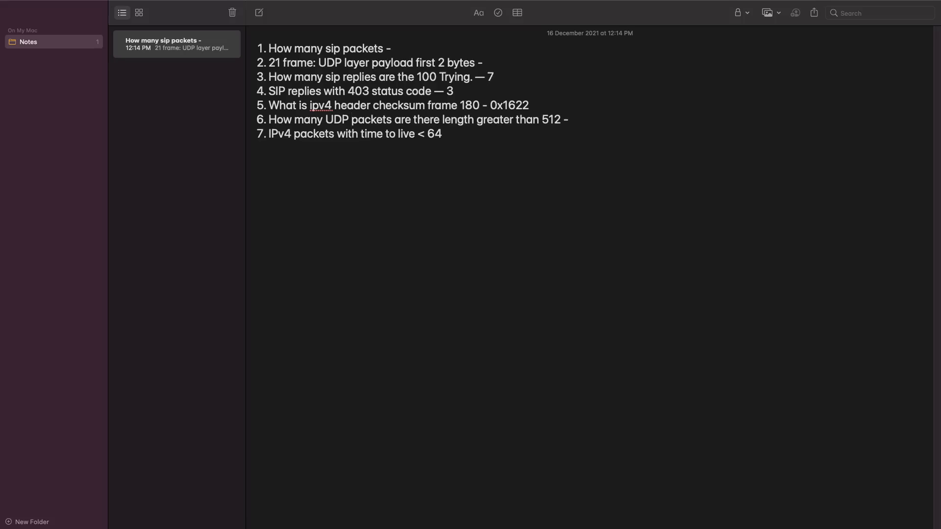
- Switch to Wireshark, collapse frame 180's IPv4 details and expand its User Datagram Protocol details
{"action": "key", "text": "ctrl+Right"}
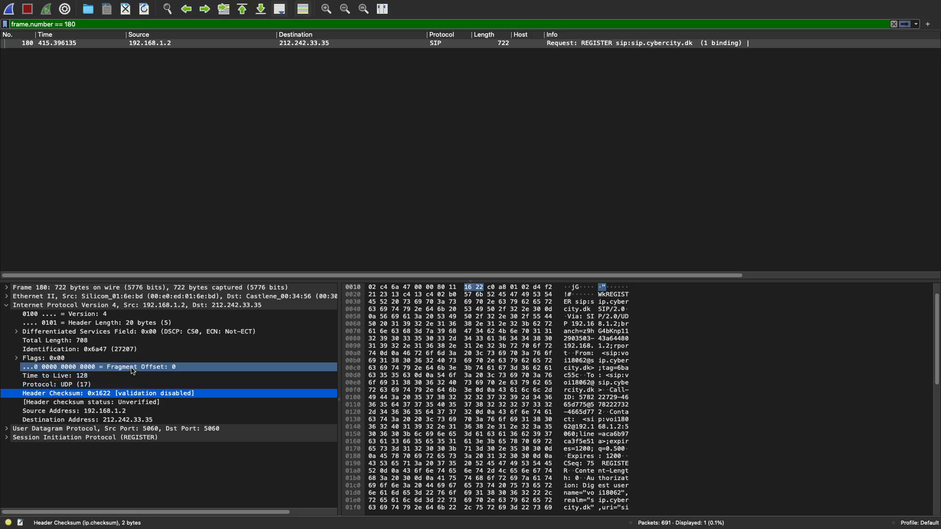
{"action": "left_click", "coordinate": [6, 305]}
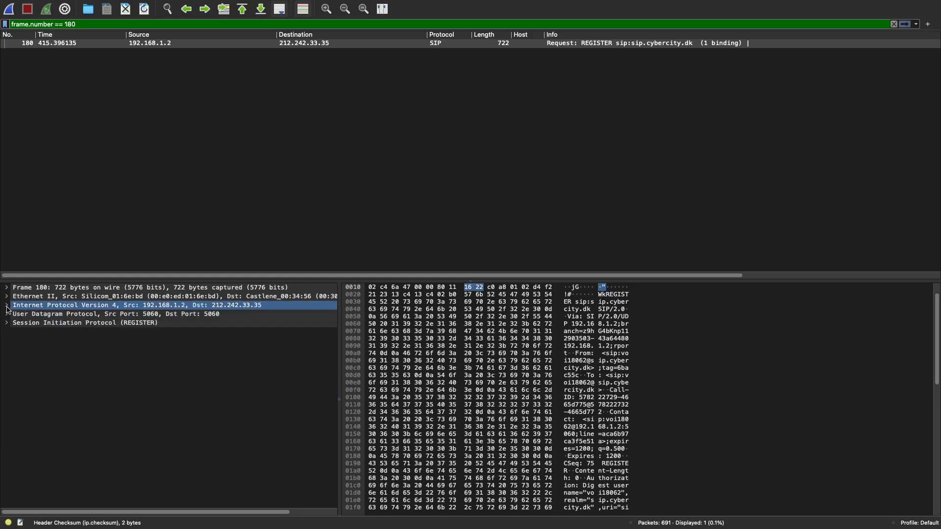
{"action": "left_click", "coordinate": [18, 324]}
{"action": "left_click", "coordinate": [7, 316]}
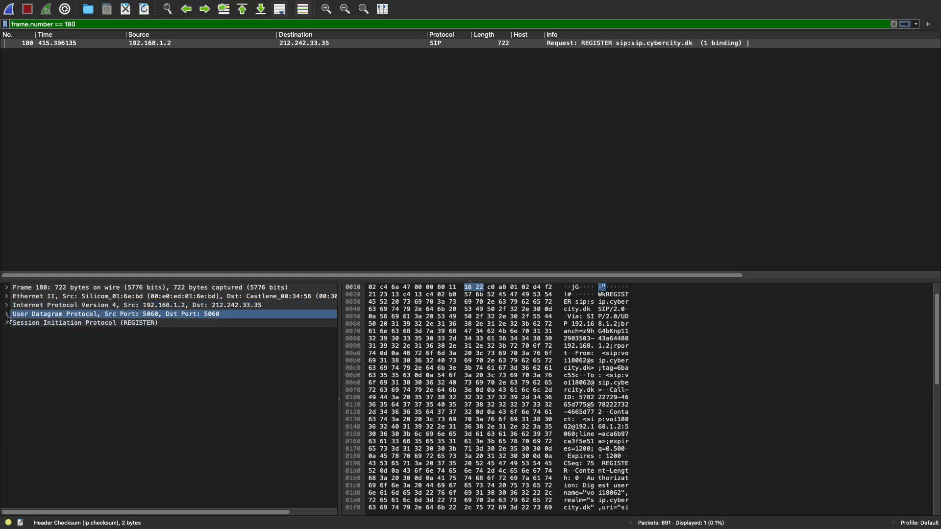
{"action": "left_click", "coordinate": [7, 316]}
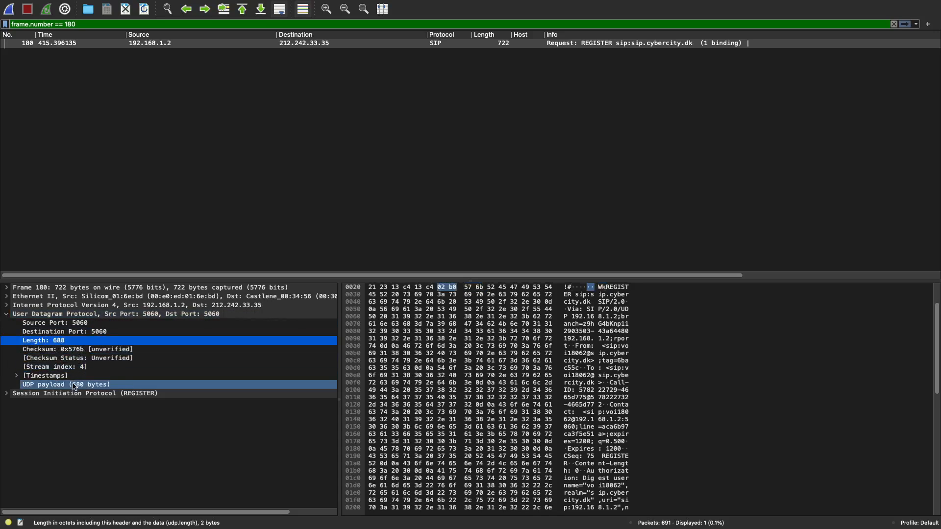
- Apply frame 180's UDP length field as the display filter
{"action": "left_click", "coordinate": [64, 345]}
{"action": "right_click", "coordinate": [63, 341]}
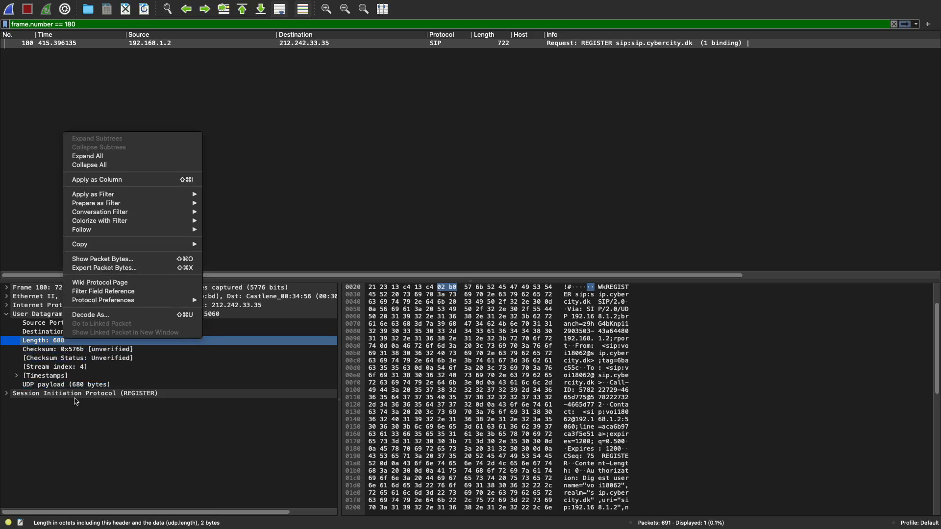
{"action": "left_click", "coordinate": [76, 422]}
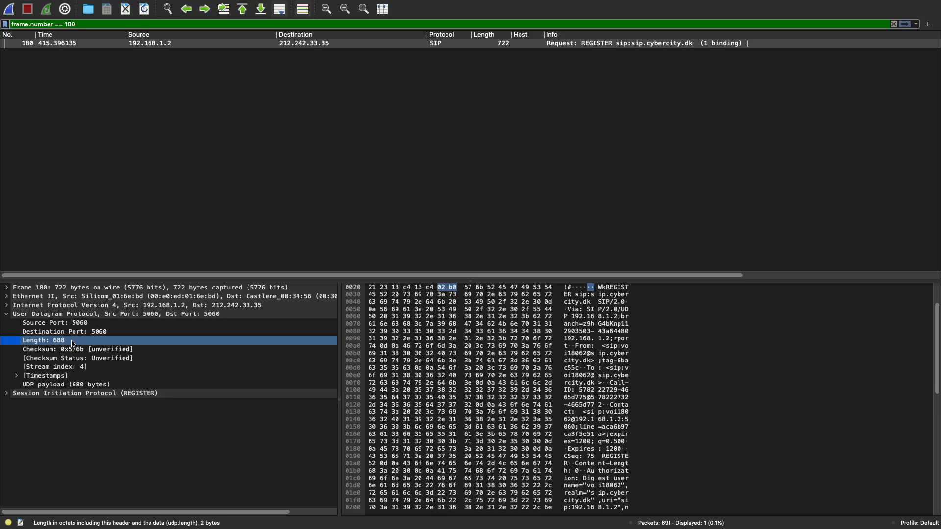
{"action": "right_click", "coordinate": [71, 341]}
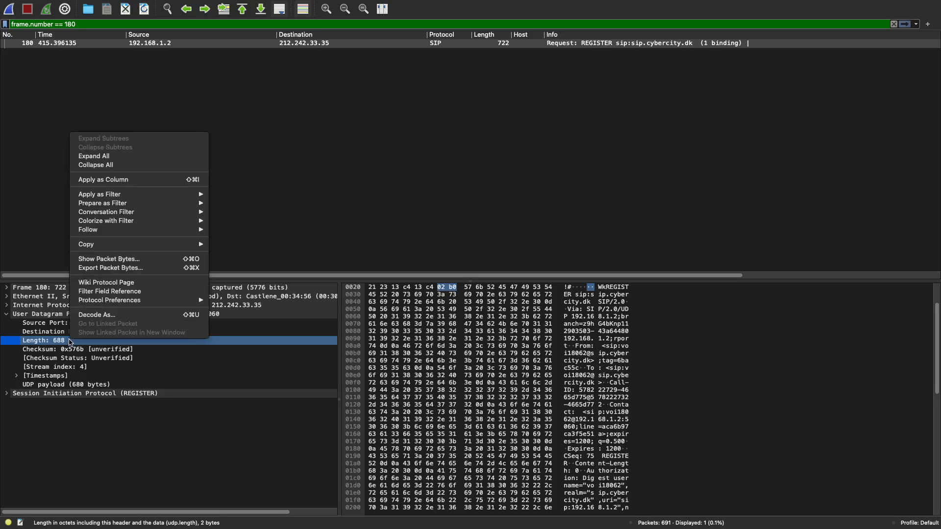
{"action": "mouse_move", "coordinate": [144, 203]}
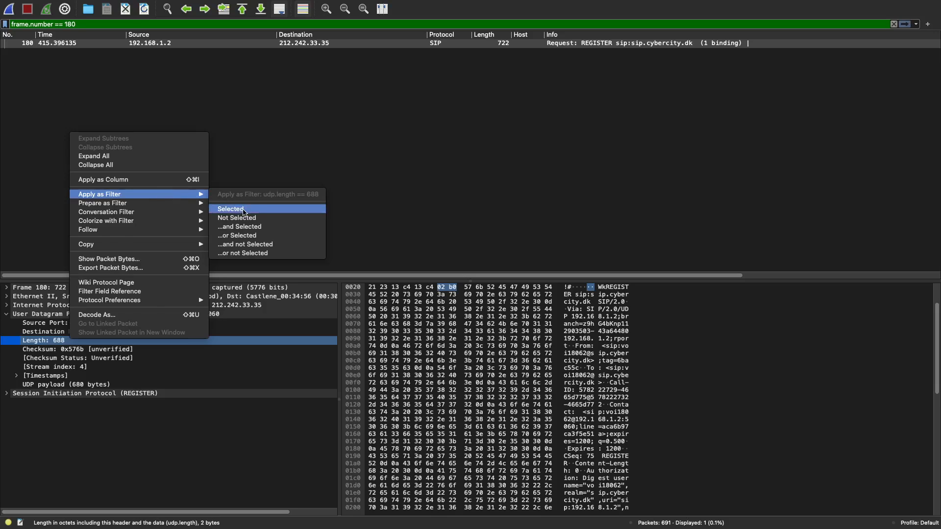
{"action": "left_click", "coordinate": [244, 213]}
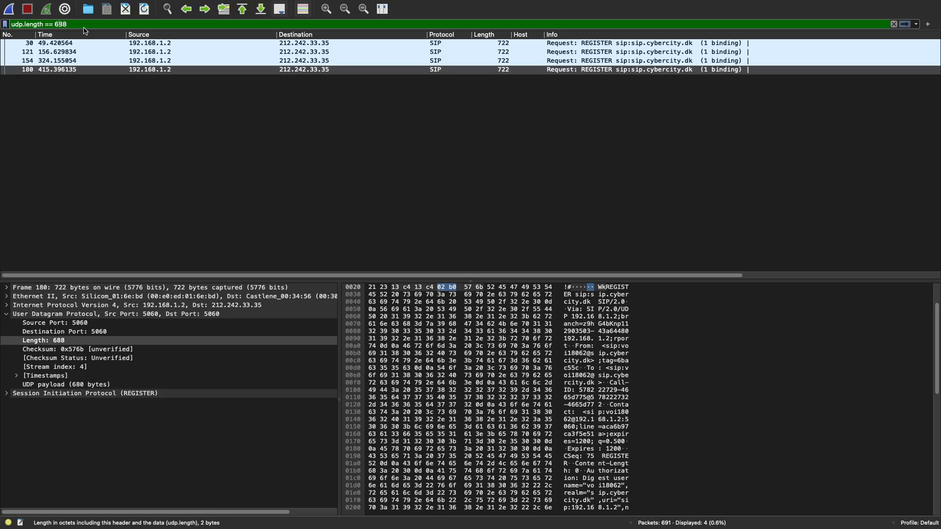
- Change the display filter to udp.length > 500 and apply it
{"action": "key", "text": "BackSpace"}
{"action": "key", "text": "BackSpace"}
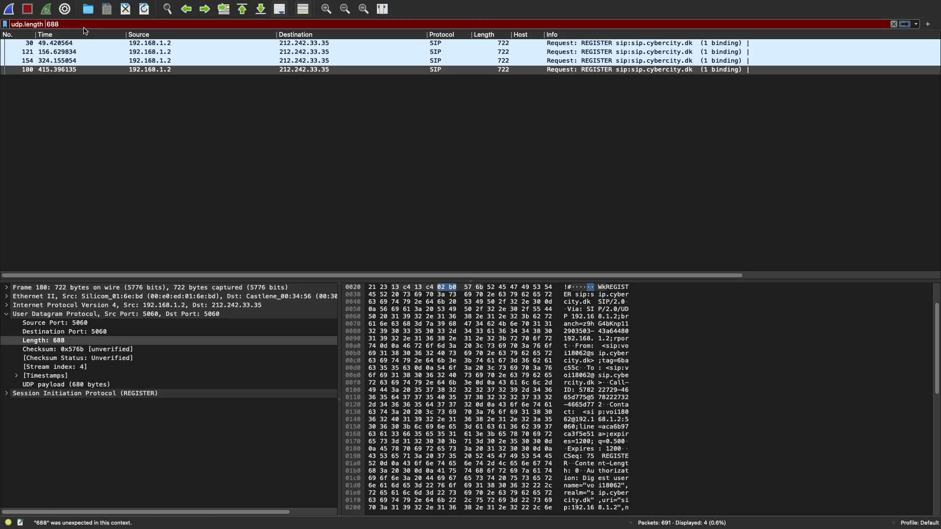
{"action": "type", "text": ">"}
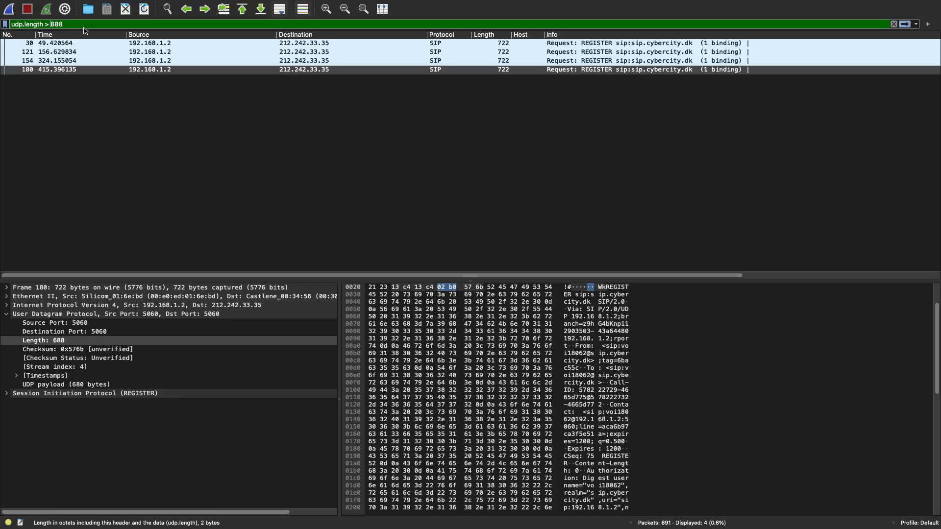
{"action": "key", "text": "BackSpace"}
{"action": "key", "text": "BackSpace"}
{"action": "key", "text": "BackSpace"}
{"action": "type", "text": "500"}
{"action": "key", "text": "Return"}
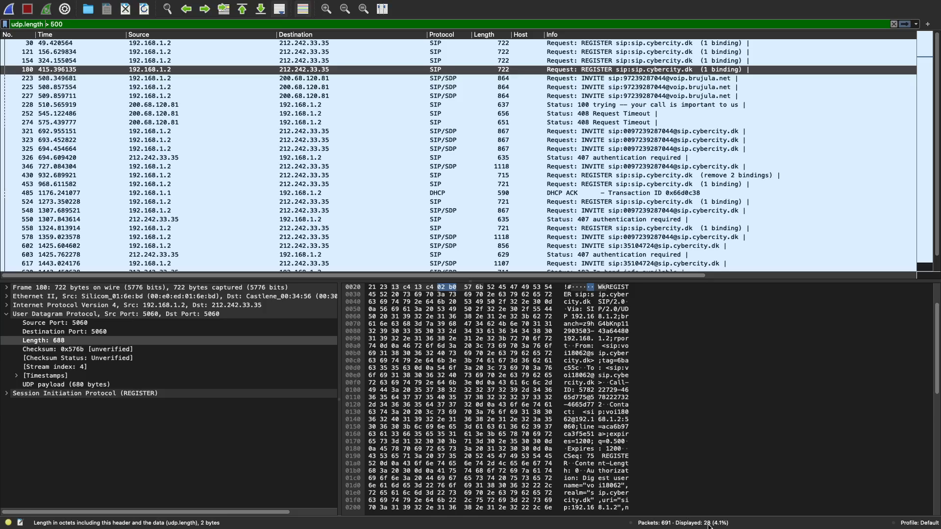
- In Notes, enter 28 as the answer to question 6, add a dash to question 7, and return to Wireshark
{"action": "key", "text": "ctrl+Left"}
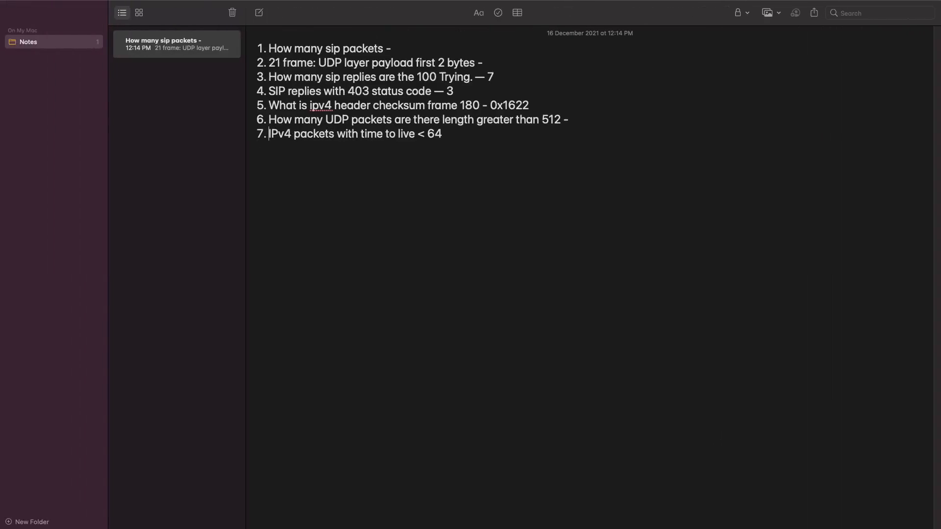
{"action": "key", "text": "Up"}
{"action": "type", "text": "28 --"}
{"action": "key", "text": "ctrl+Right"}
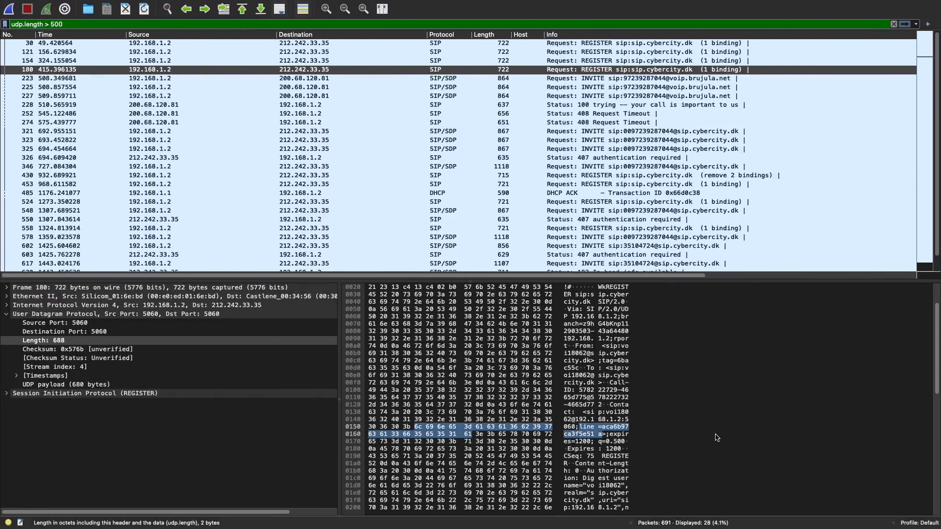
- In Notes, add an eighth item reading "Combining 6 & 7", and return to Wireshark
{"action": "key", "text": "ctrl+Left"}
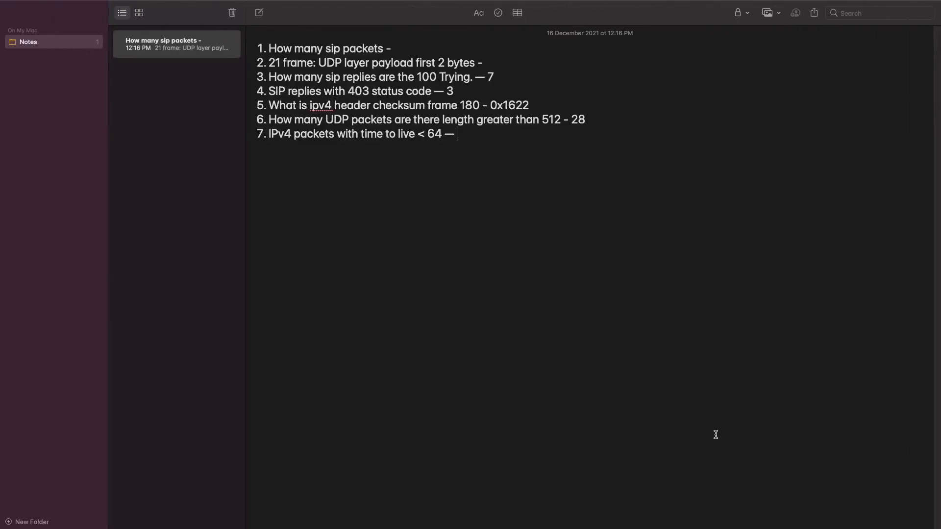
{"action": "key", "text": "Return"}
{"action": "type", "text": "combining"}
{"action": "key", "text": "BackSpace"}
{"action": "key", "text": "BackSpace"}
{"action": "key", "text": "BackSpace"}
{"action": "key", "text": "BackSpace"}
{"action": "type", "text": "ning exp"}
{"action": "key", "text": "BackSpace"}
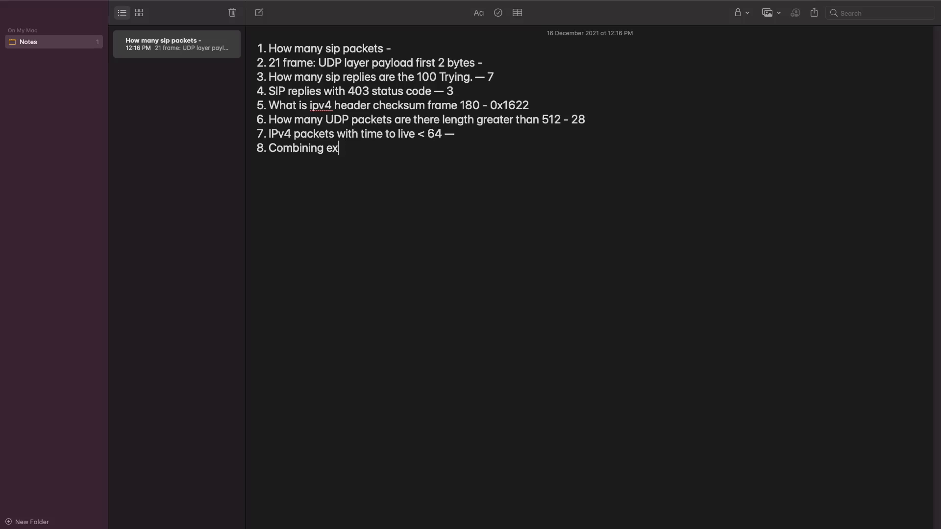
{"action": "key", "text": "BackSpace"}
{"action": "key", "text": "BackSpace"}
{"action": "type", "text": "que"}
{"action": "key", "text": "BackSpace"}
{"action": "key", "text": "BackSpace"}
{"action": "key", "text": "BackSpace"}
{"action": "type", "text": "7 & 8"}
{"action": "key", "text": "BackSpace"}
{"action": "key", "text": "BackSpace"}
{"action": "key", "text": "BackSpace"}
{"action": "key", "text": "BackSpace"}
{"action": "type", "text": "6 &"}
{"action": "type", "text": "7"}
{"action": "key", "text": "BackSpace"}
{"action": "type", "text": "7"}
{"action": "key", "text": "ctrl+Right"}
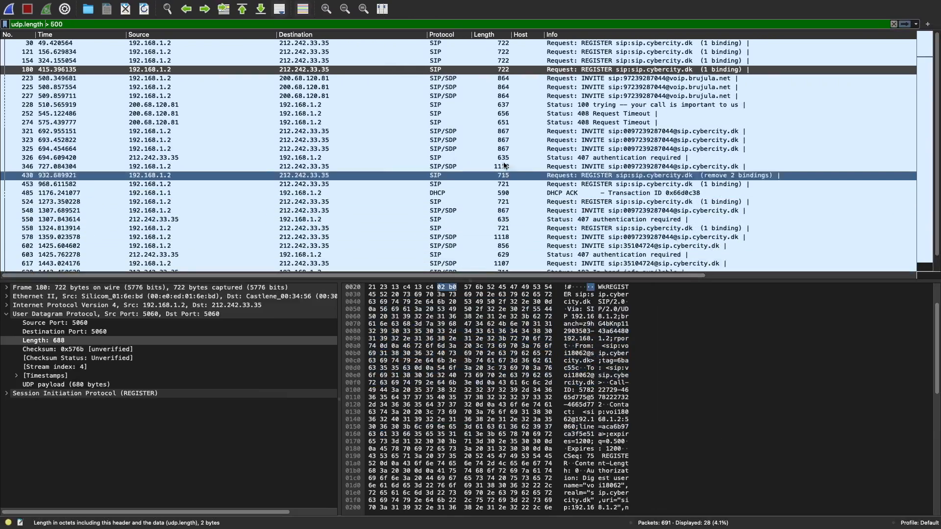
{"action": "left_click", "coordinate": [225, 7]}
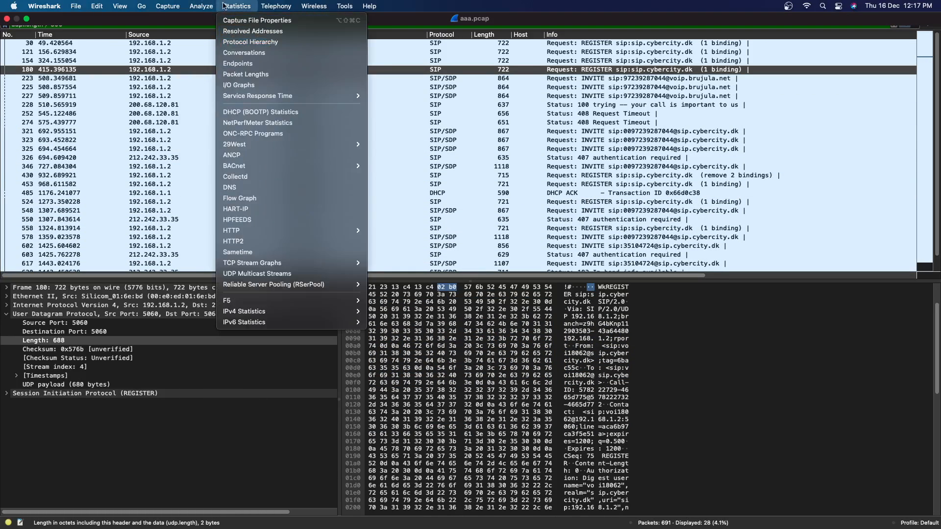
{"action": "mouse_move", "coordinate": [210, 6]}
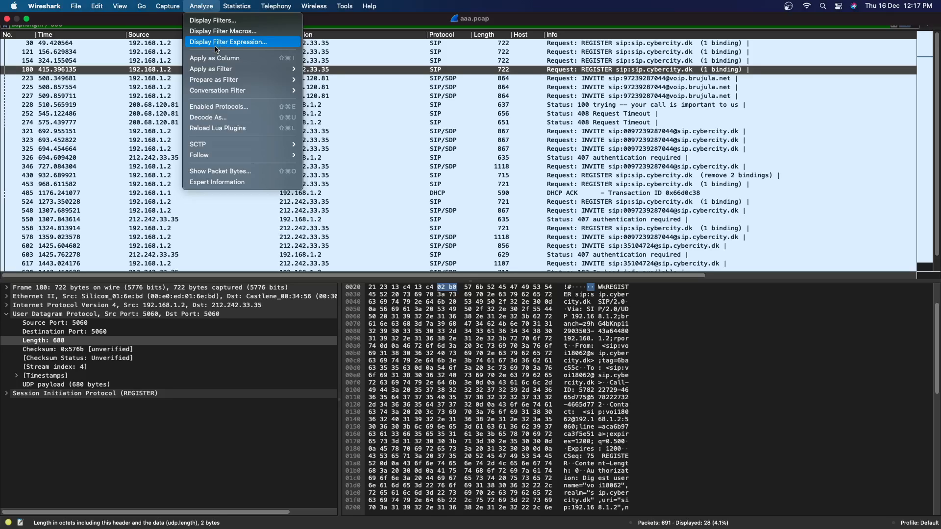
{"action": "left_click", "coordinate": [18, 344]}
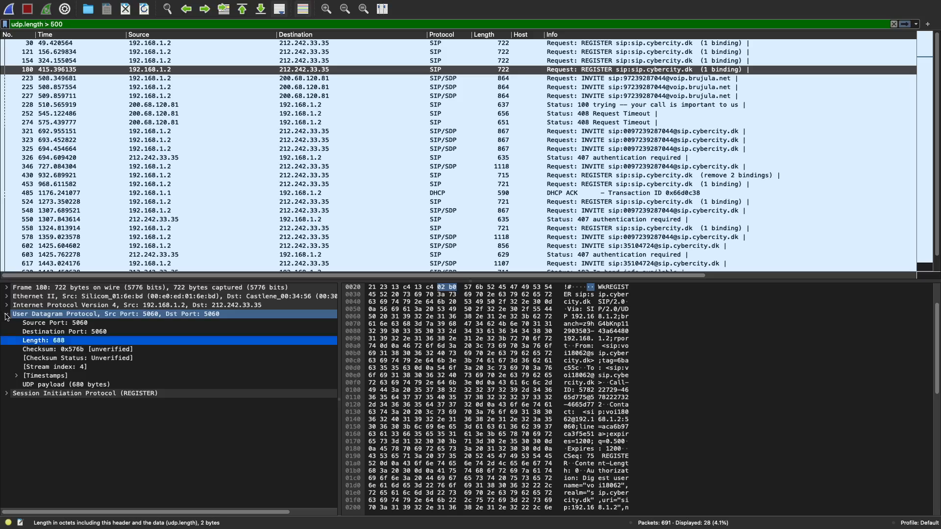
- Prepare frame 180's IPv4 Time to Live field as the display filter and apply ip.ttl == 128
{"action": "left_click", "coordinate": [6, 314]}
{"action": "left_click", "coordinate": [6, 305]}
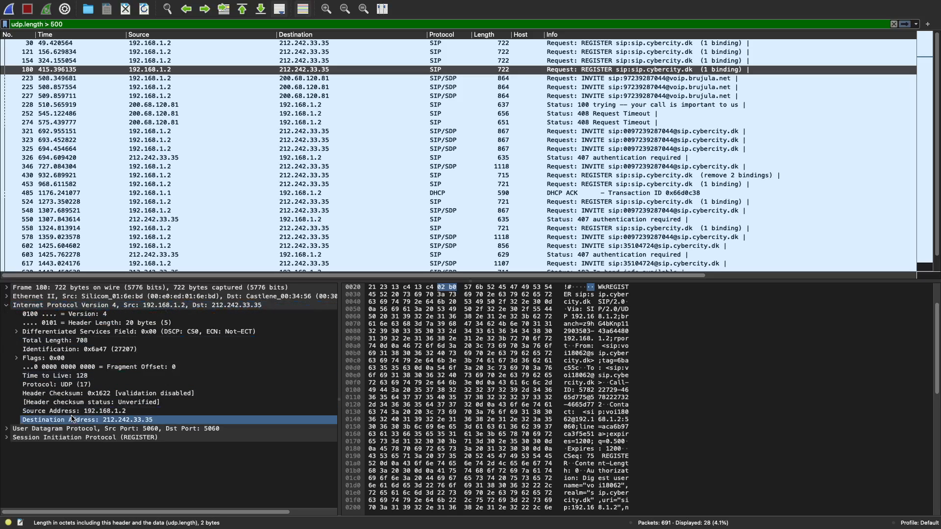
{"action": "left_click", "coordinate": [87, 376]}
{"action": "right_click", "coordinate": [88, 378]}
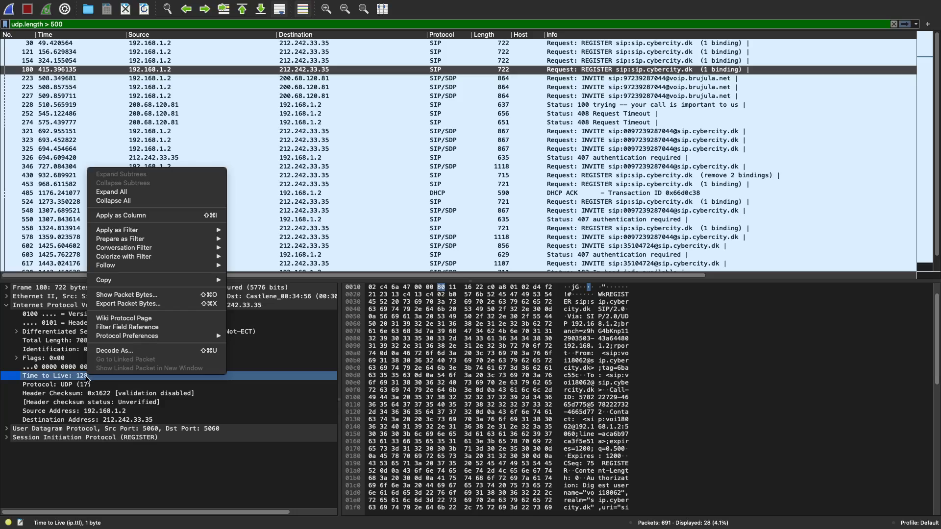
{"action": "mouse_move", "coordinate": [163, 239]}
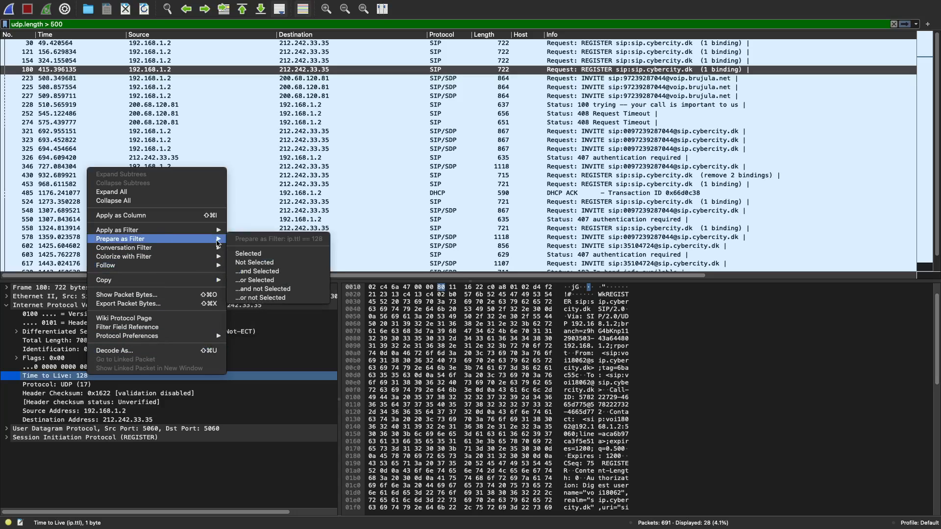
{"action": "left_click", "coordinate": [287, 253]}
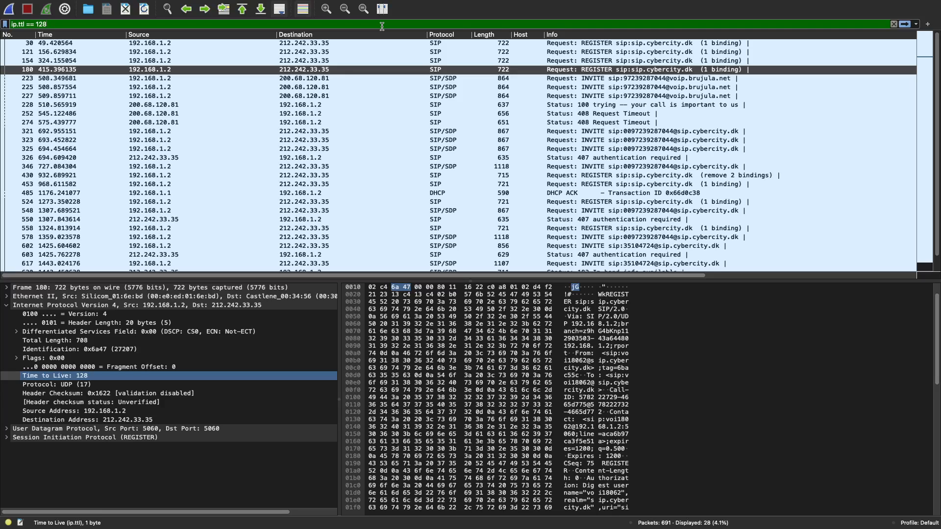
{"action": "key", "text": "Return"}
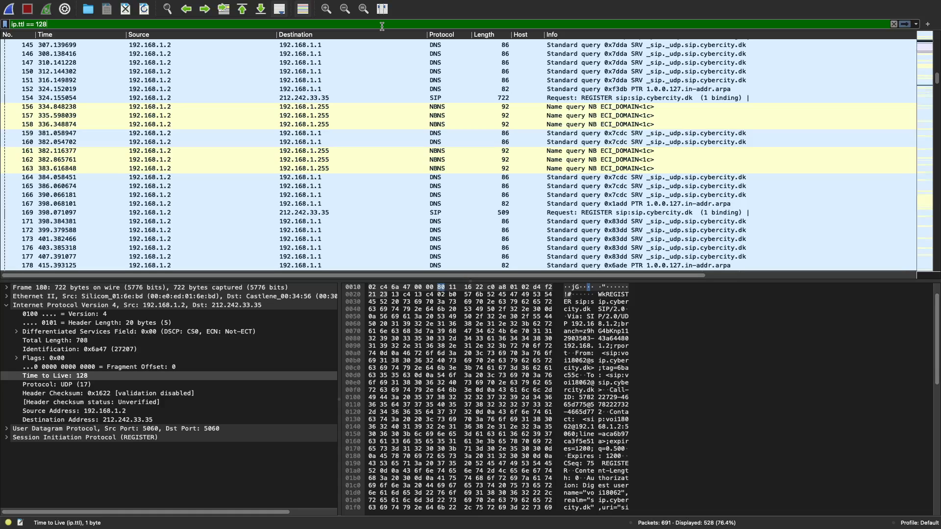
- Change the display filter to ip.ttl < 64 and apply it
{"action": "key", "text": "BackSpace"}
{"action": "key", "text": "BackSpace"}
{"action": "key", "text": "BackSpace"}
{"action": "key", "text": "BackSpace"}
{"action": "key", "text": "BackSpace"}
{"action": "key", "text": "BackSpace"}
{"action": "key", "text": "BackSpace"}
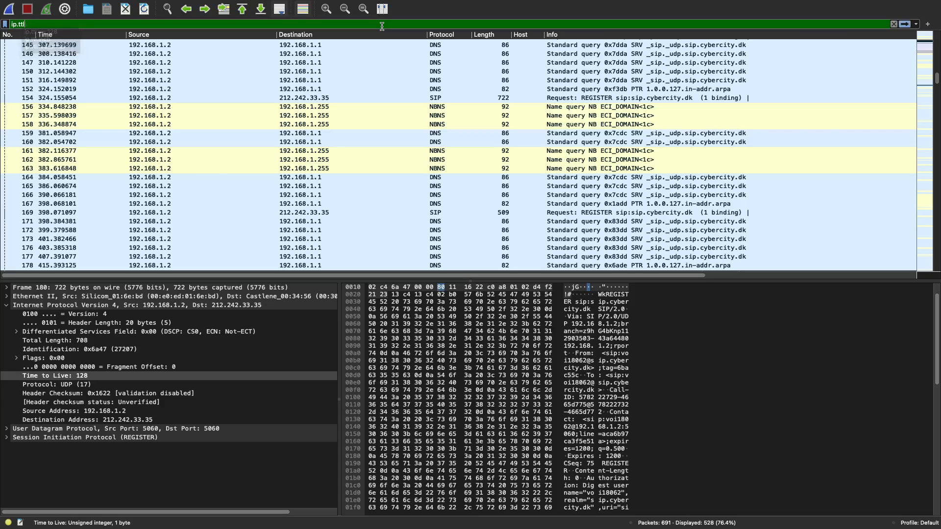
{"action": "key", "text": "ctrl+Left"}
{"action": "key", "text": "ctrl+Right"}
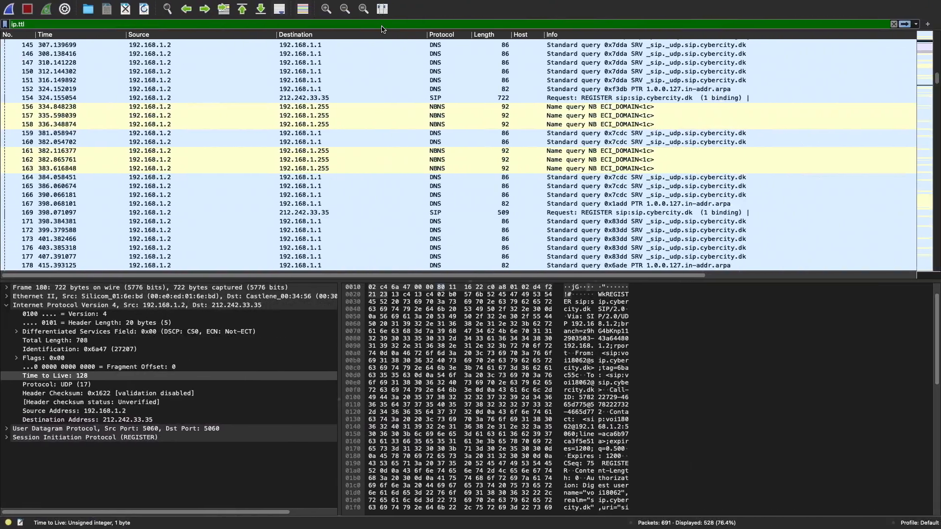
{"action": "type", "text": "< 64"}
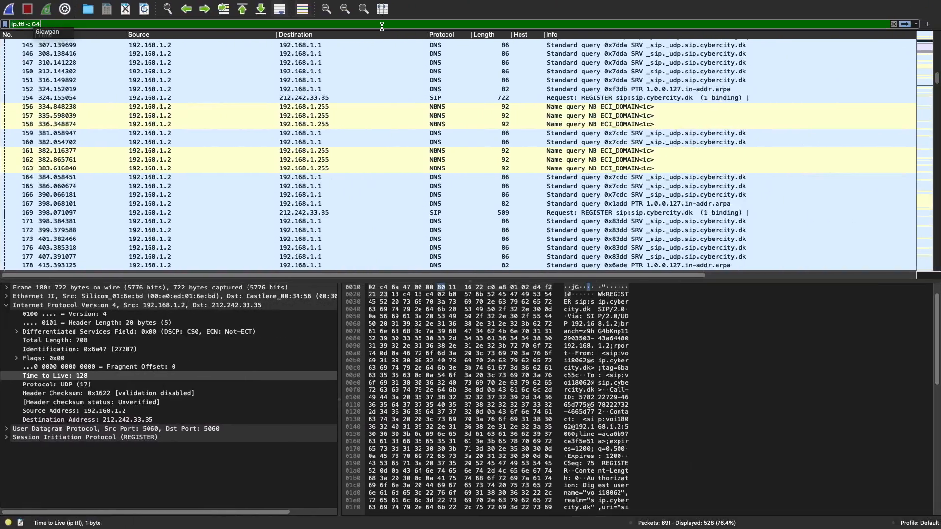
{"action": "key", "text": "Return"}
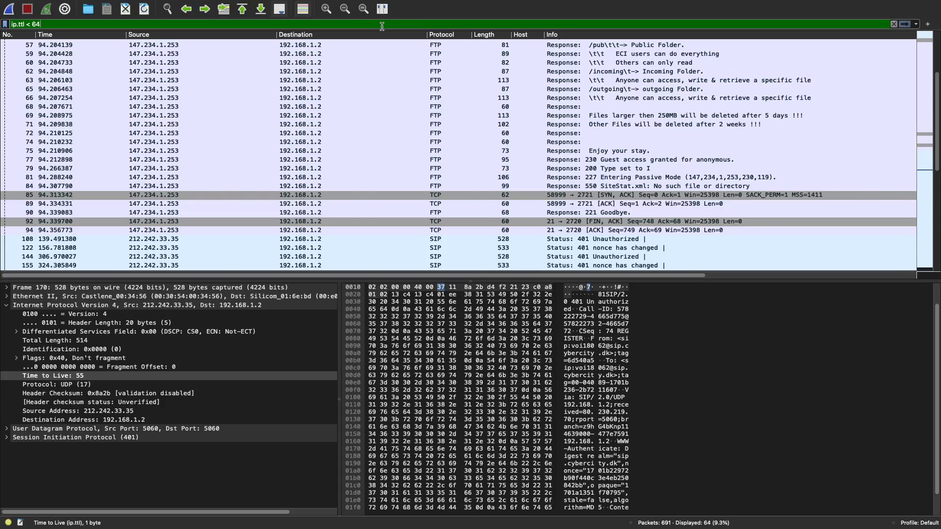
- In Notes, enter 64 as the answer to question 7
{"action": "key", "text": "ctrl+Left"}
{"action": "key", "text": "Up"}
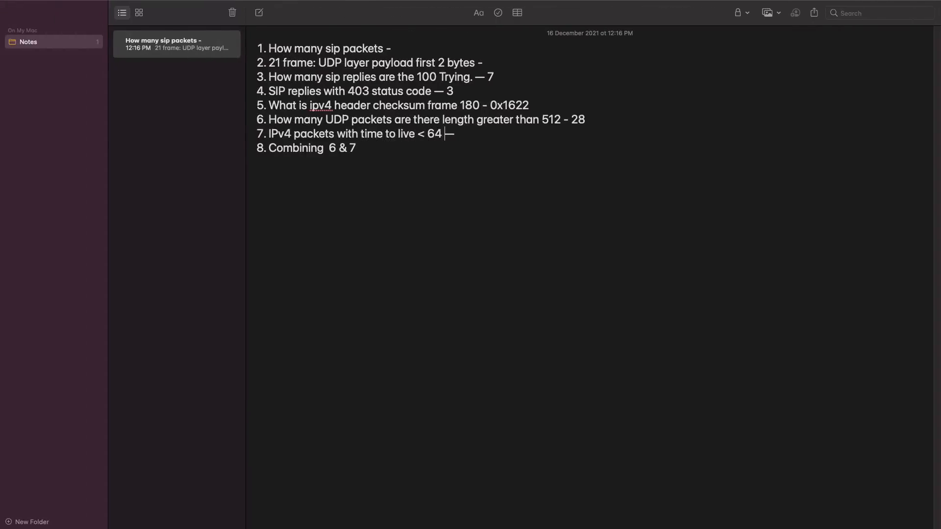
{"action": "type", "text": "64"}
- Extend item 8 to read "Combining 6 & 7 : UDP packets > 512 with IPv4 TTL < 64", and return to Wireshark
{"action": "key", "text": "Left"}
{"action": "key", "text": "Left"}
{"action": "key", "text": "Right"}
{"action": "key", "text": "Right"}
{"action": "key", "text": "Right"}
{"action": "type", "text": ":"}
{"action": "type", "text": " packets"}
{"action": "type", "text": " g"}
{"action": "key", "text": "BackSpace"}
{"action": "key", "text": "BackSpace"}
{"action": "key", "text": "BackSpace"}
{"action": "key", "text": "BackSpace"}
{"action": "key", "text": "BackSpace"}
{"action": "key", "text": "BackSpace"}
{"action": "key", "text": "BackSpace"}
{"action": "key", "text": "BackSpace"}
{"action": "key", "text": "BackSpace"}
{"action": "type", "text": "UDP packets > "}
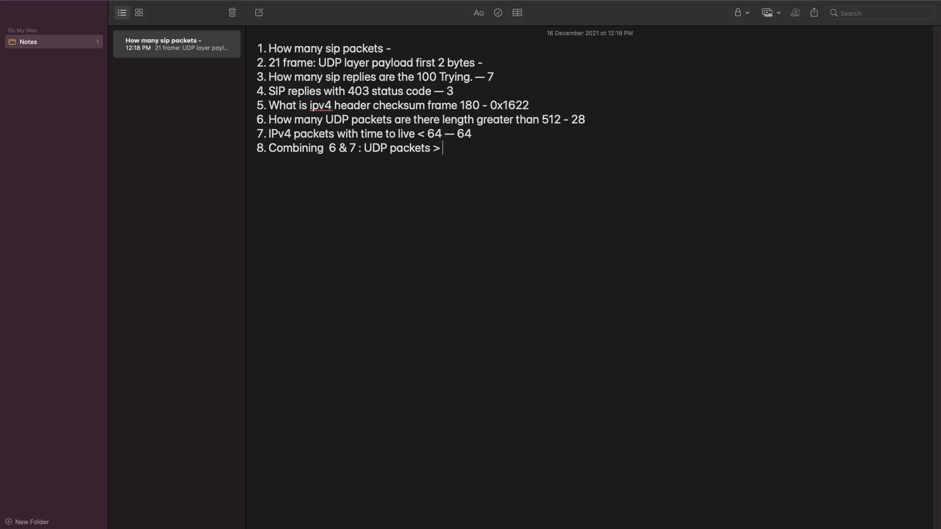
{"action": "type", "text": "512 and "}
{"action": "type", "text": "IP"}
{"action": "key", "text": "BackSpace"}
{"action": "key", "text": "BackSpace"}
{"action": "key", "text": "BackSpace"}
{"action": "key", "text": "BackSpace"}
{"action": "key", "text": "BackSpace"}
{"action": "type", "text": "with"}
{"action": "type", "text": " TTL"}
{"action": "key", "text": "BackSpace"}
{"action": "key", "text": "BackSpace"}
{"action": "key", "text": "BackSpace"}
{"action": "type", "text": "IPv4 TTL ,"}
{"action": "key", "text": "BackSpace"}
{"action": "type", "text": "< 64"}
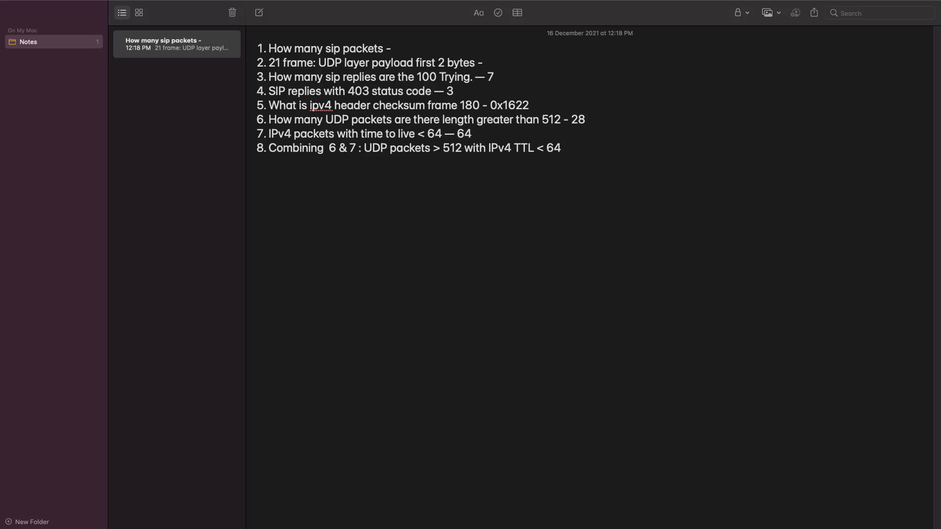
{"action": "key", "text": "ctrl+Right"}
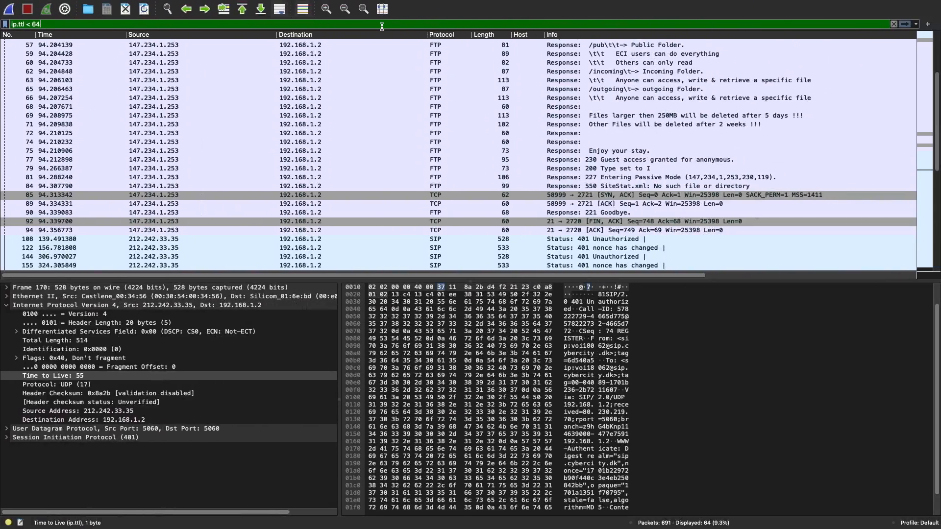
- Add frame 170's UDP length field to the prepared display filter as an AND condition
{"action": "left_click", "coordinate": [8, 429]}
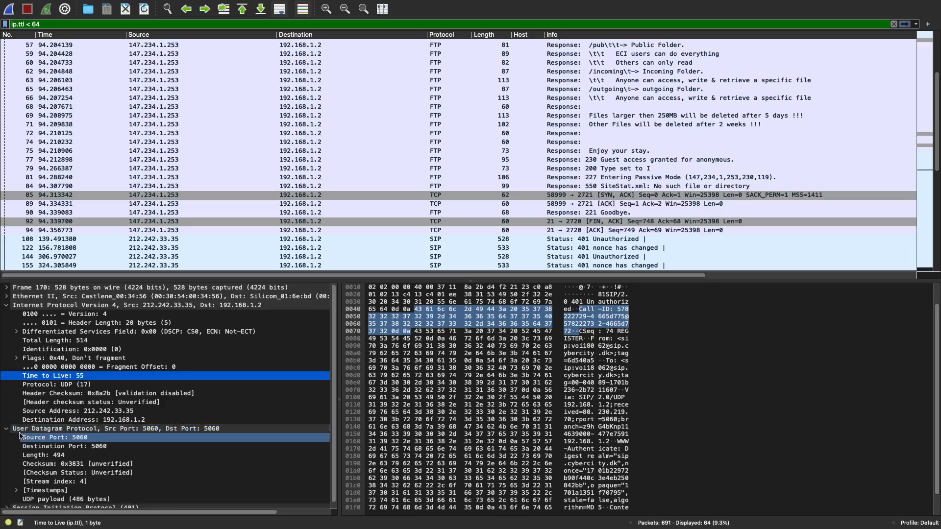
{"action": "left_click", "coordinate": [80, 453]}
{"action": "right_click", "coordinate": [80, 454]}
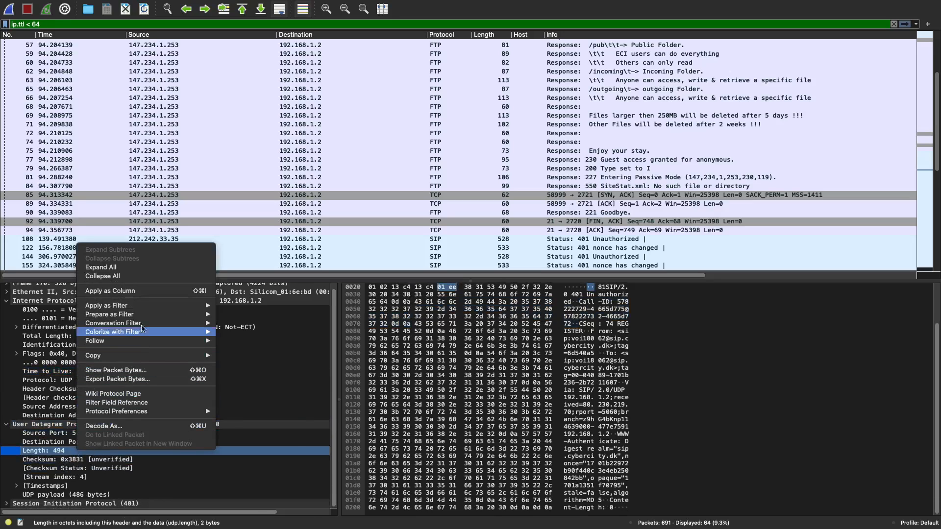
{"action": "mouse_move", "coordinate": [150, 307]}
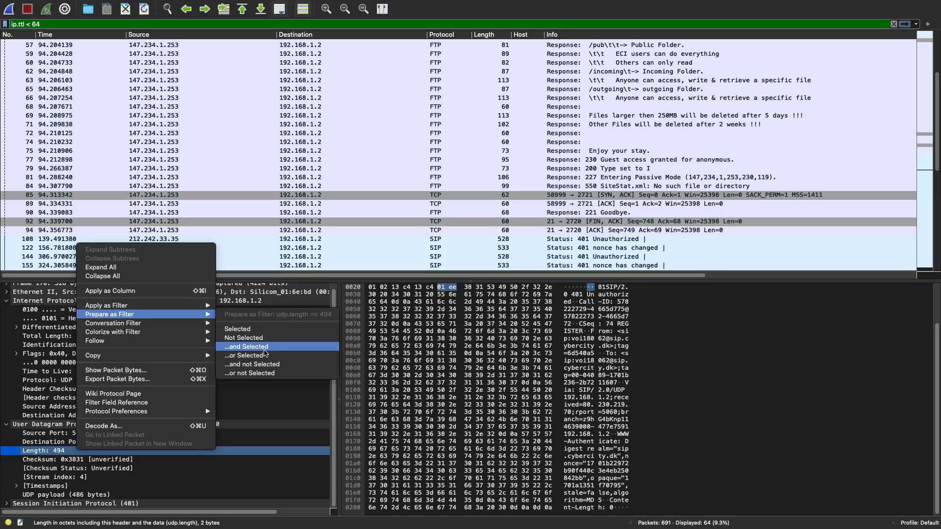
{"action": "left_click", "coordinate": [264, 349]}
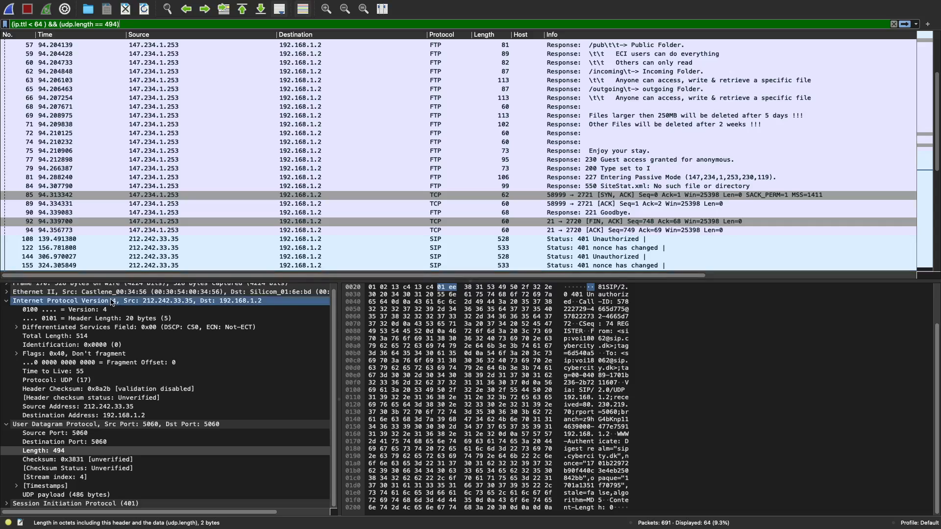
{"action": "right_click", "coordinate": [53, 452]}
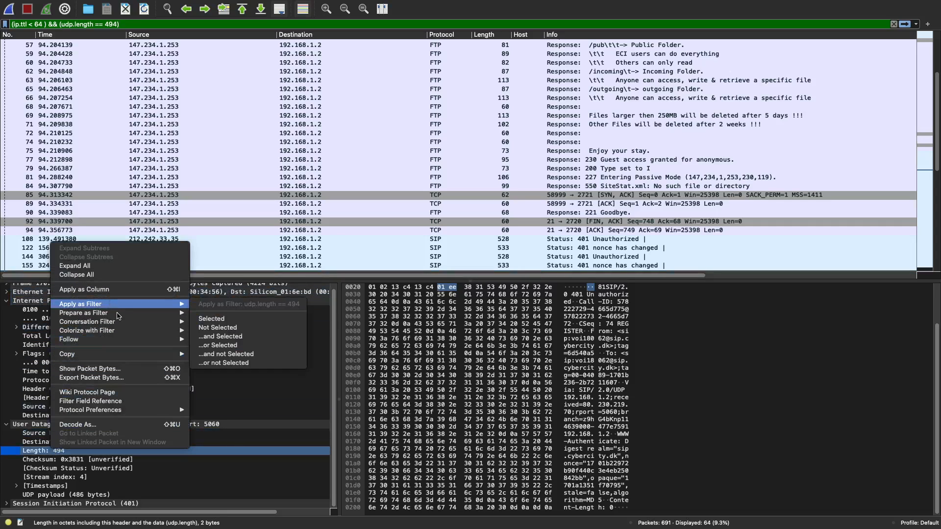
{"action": "mouse_move", "coordinate": [116, 316]}
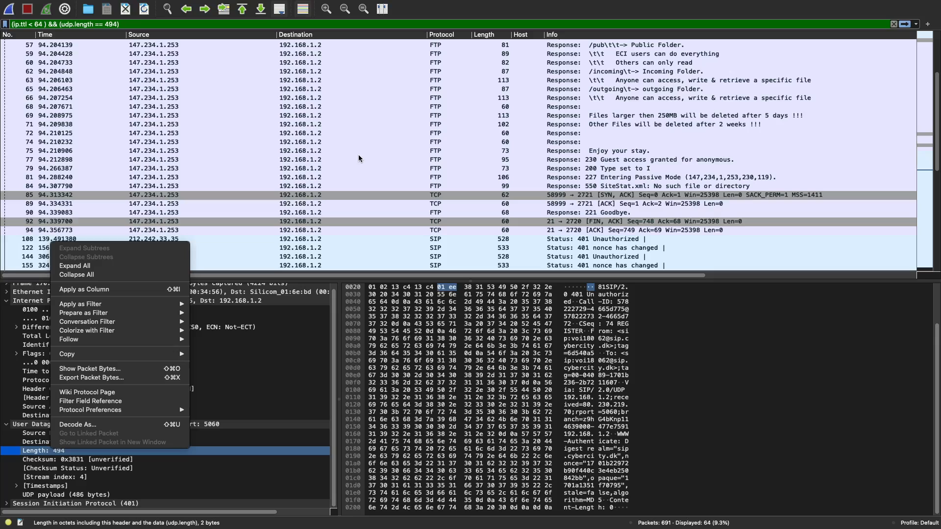
- Change the operator in the filter's udp.length condition to greater than (>)
{"action": "left_click", "coordinate": [131, 25]}
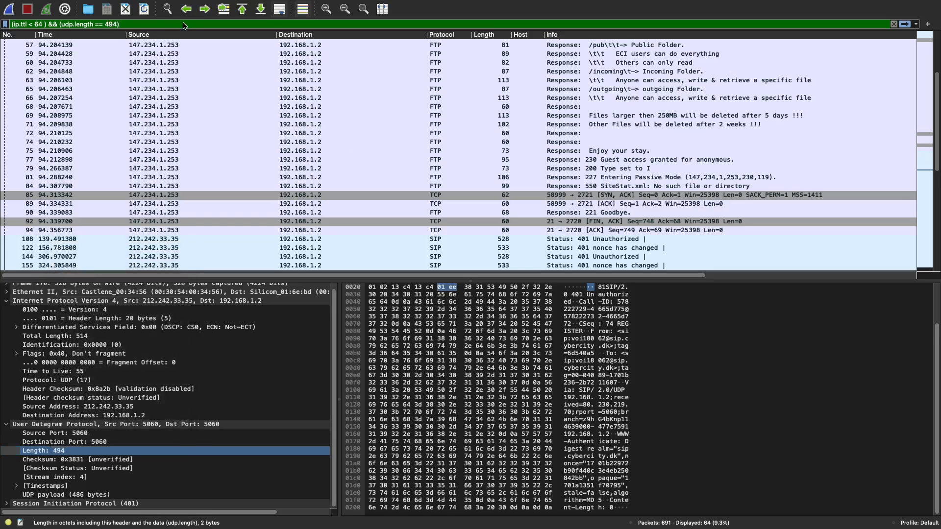
{"action": "key", "text": "Left"}
{"action": "key", "text": "Left"}
{"action": "key", "text": "Left"}
{"action": "key", "text": "Left"}
{"action": "key", "text": "Left"}
{"action": "key", "text": "Left"}
{"action": "key", "text": "Left"}
{"action": "key", "text": "Left"}
{"action": "key", "text": "Left"}
{"action": "key", "text": "Left"}
{"action": "key", "text": "Left"}
{"action": "key", "text": "Right"}
{"action": "key", "text": "Right"}
{"action": "key", "text": "Right"}
{"action": "key", "text": "Right"}
{"action": "key", "text": "Right"}
{"action": "key", "text": "Right"}
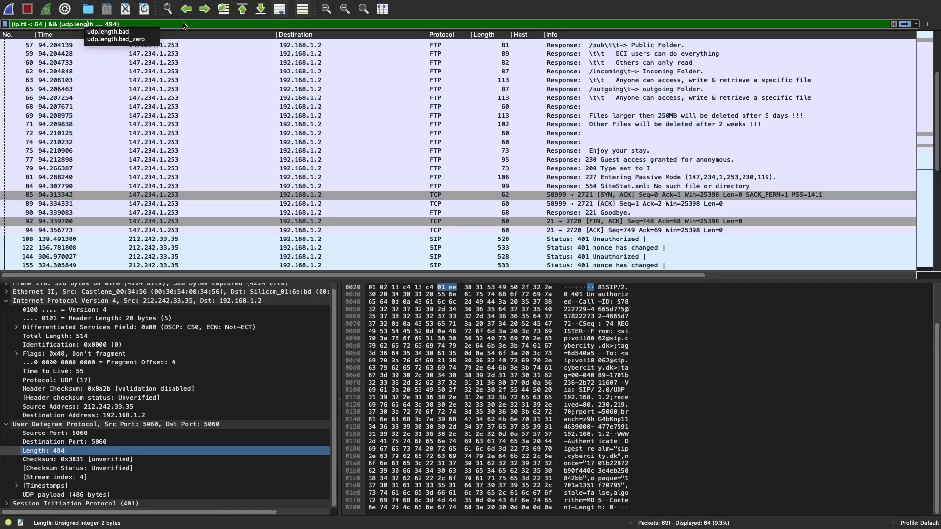
{"action": "key", "text": "Delete"}
{"action": "key", "text": "Delete"}
{"action": "key", "text": "Delete"}
{"action": "type", "text": "<"}
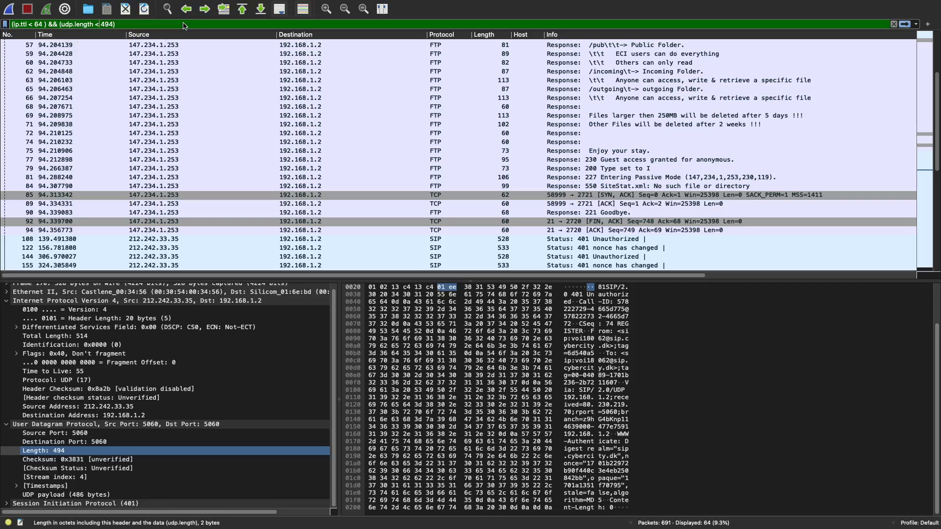
{"action": "key", "text": "BackSpace"}
{"action": "type", "text": "?"}
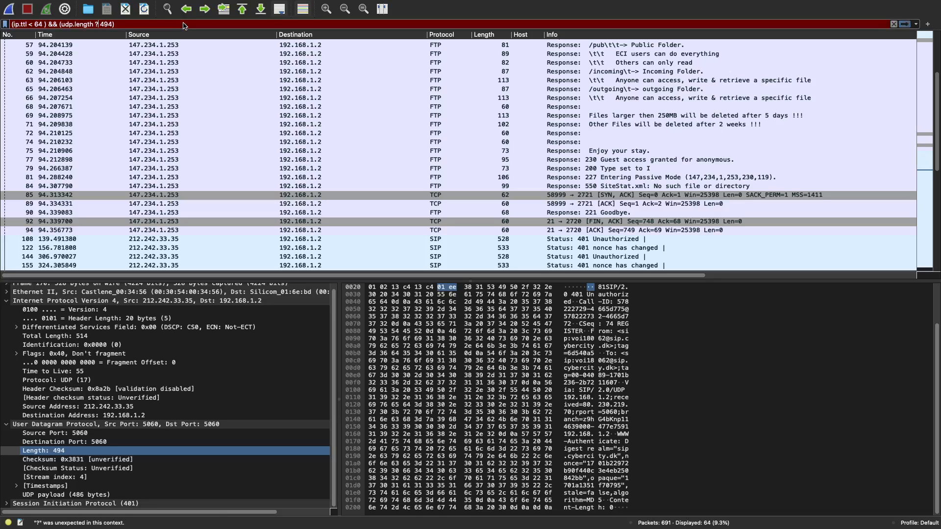
{"action": "key", "text": "BackSpace"}
{"action": "type", "text": ">"}
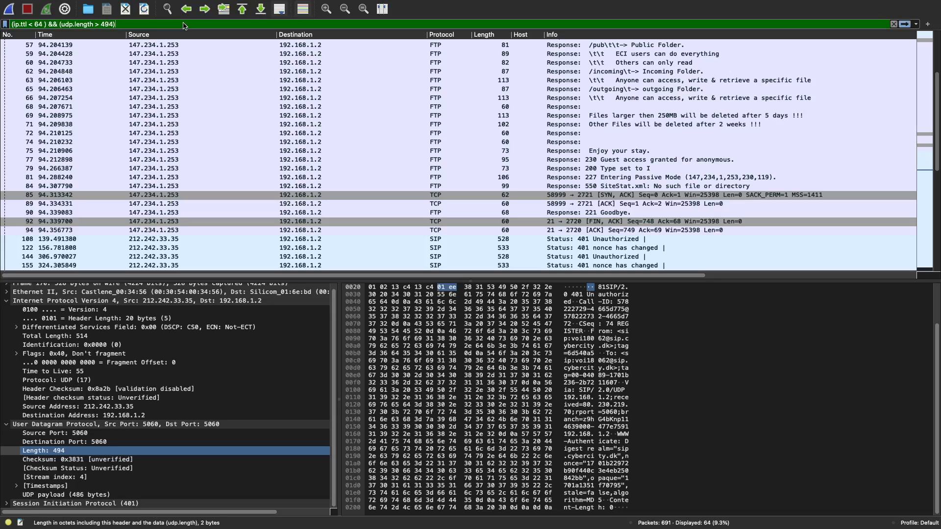
- Set the udp.length threshold to 512 and apply the filter (ip.ttl < 64 ) && (udp.length > 512)
{"action": "key", "text": "BackSpace"}
{"action": "key", "text": "BackSpace"}
{"action": "key", "text": "BackSpace"}
{"action": "type", "text": "512"}
{"action": "key", "text": "Return"}
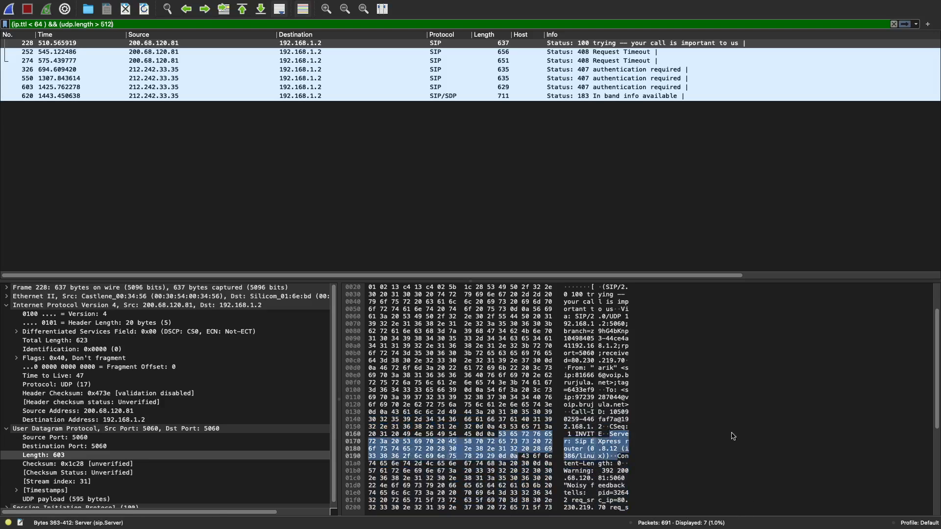
- In Notes, enter 7 as the answer to question 8, and return to Wireshark
{"action": "key", "text": "ctrl+Left"}
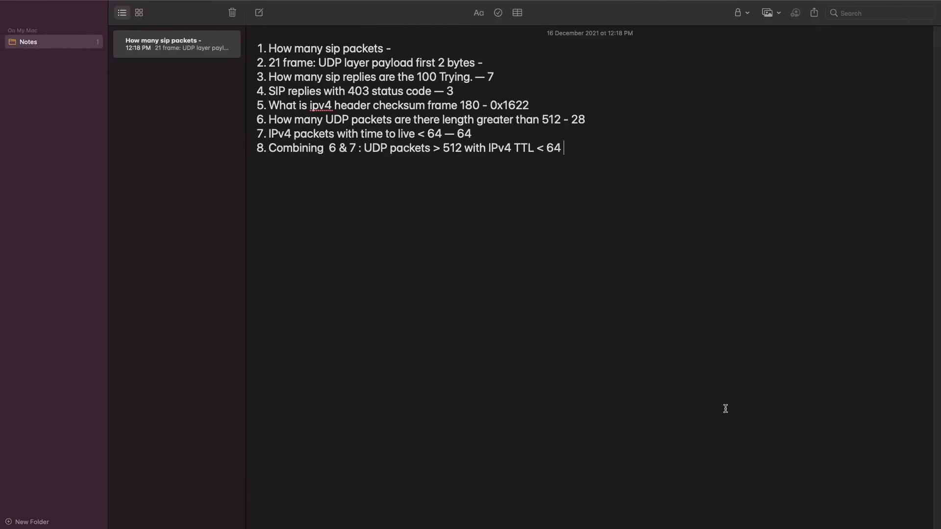
{"action": "type", "text": "--7"}
{"action": "key", "text": "ctrl+Right"}
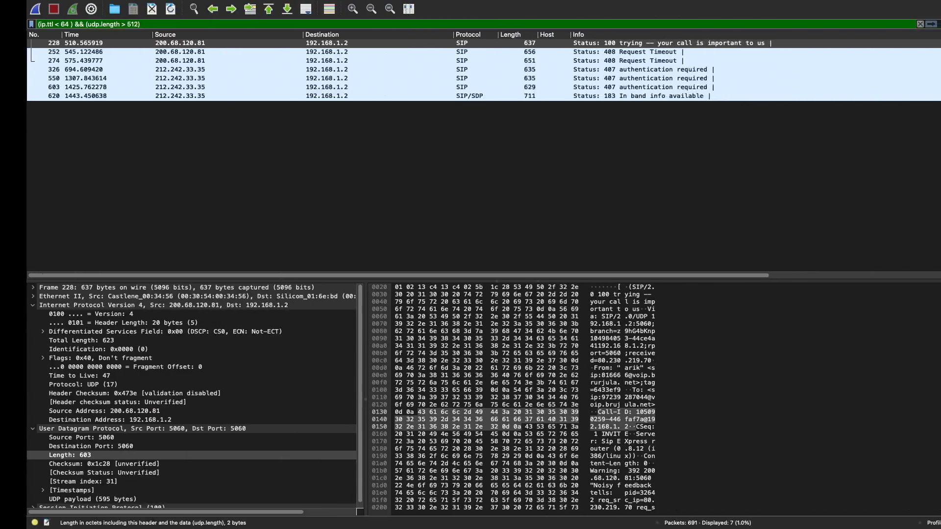
- Replace the display filter with sip and apply it
{"action": "key", "text": "super+slash"}
{"action": "type", "text": "sip"}
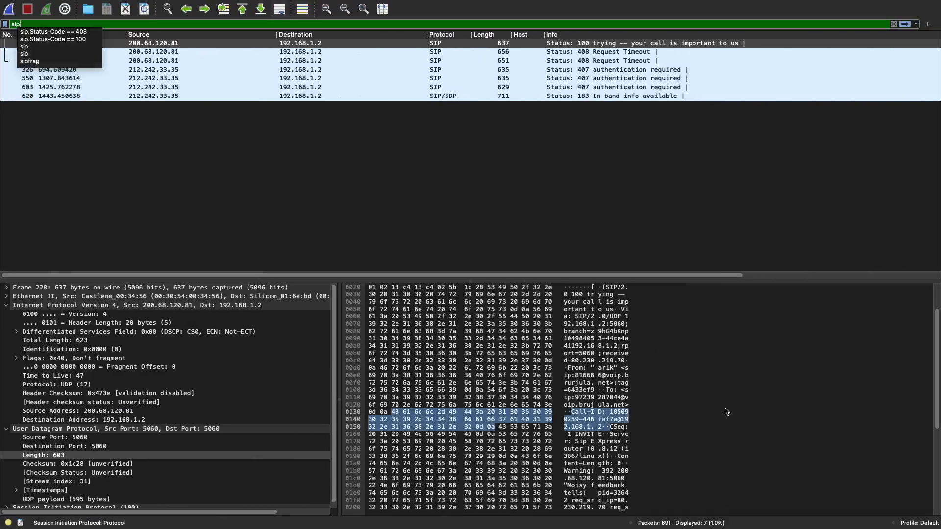
{"action": "key", "text": "Return"}
- In Notes, enter 81 as the answer to question 1, and return to Wireshark
{"action": "key", "text": "ctrl+Left"}
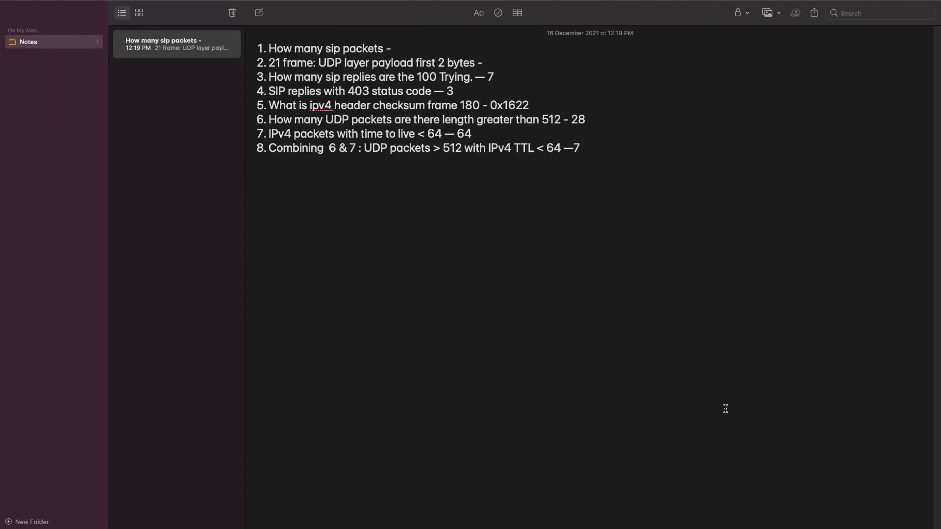
{"action": "key", "text": "Up"}
{"action": "type", "text": "81"}
{"action": "key", "text": "ctrl+Right"}
{"action": "key", "text": "ctrl+Right"}
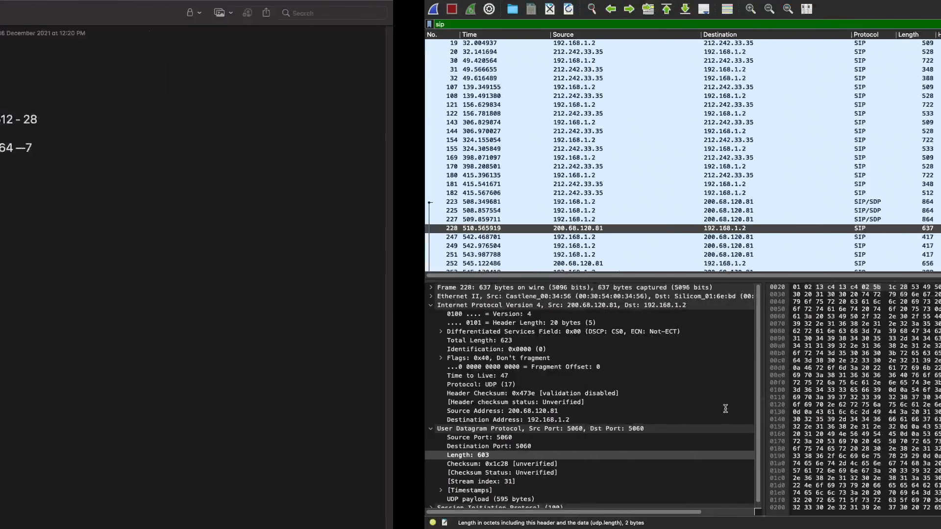
- Replace the display filter with frame.number == 21 and apply it
{"action": "key", "text": "BackSpace"}
{"action": "key", "text": "BackSpace"}
{"action": "key", "text": "BackSpace"}
{"action": "key", "text": "BackSpace"}
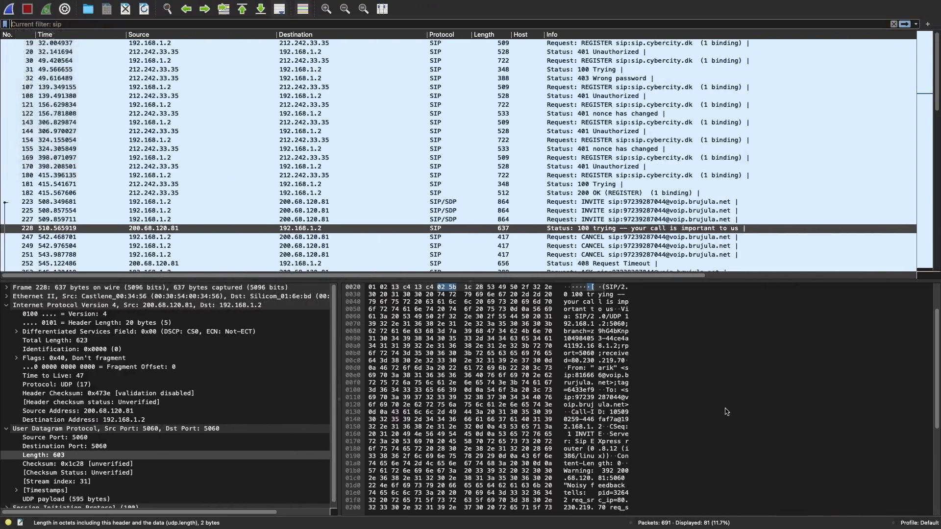
{"action": "type", "text": "frame."}
{"action": "key", "text": "Down"}
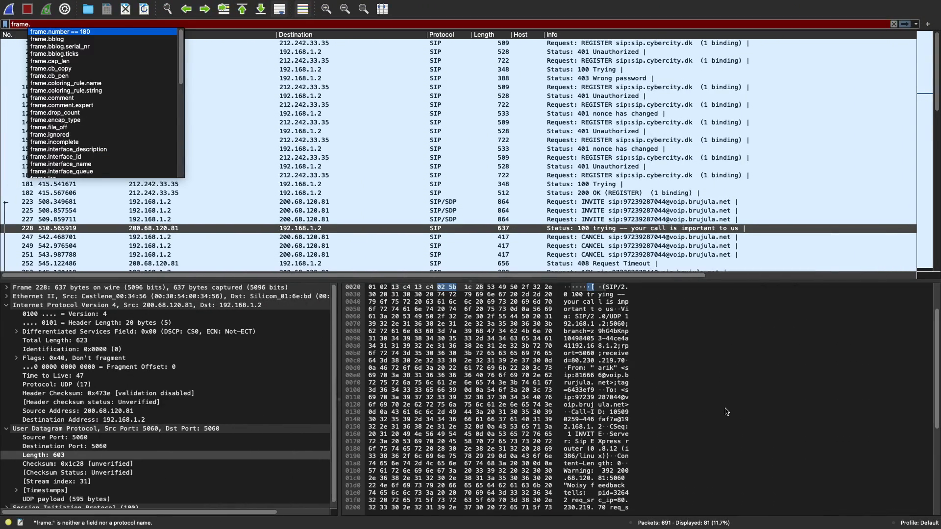
{"action": "key", "text": "BackSpace"}
{"action": "key", "text": "Down"}
{"action": "key", "text": "Return"}
{"action": "type", "text": ".number == 21"}
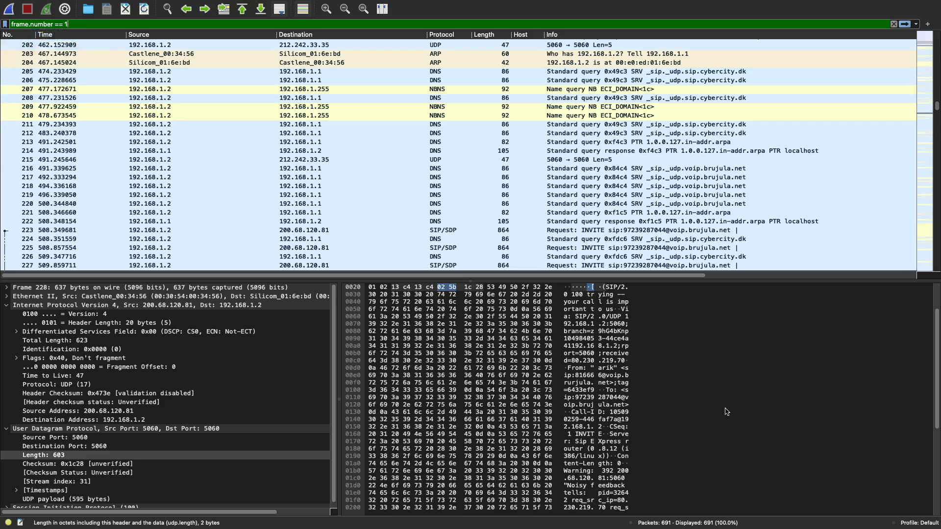
{"action": "key", "text": "Return"}
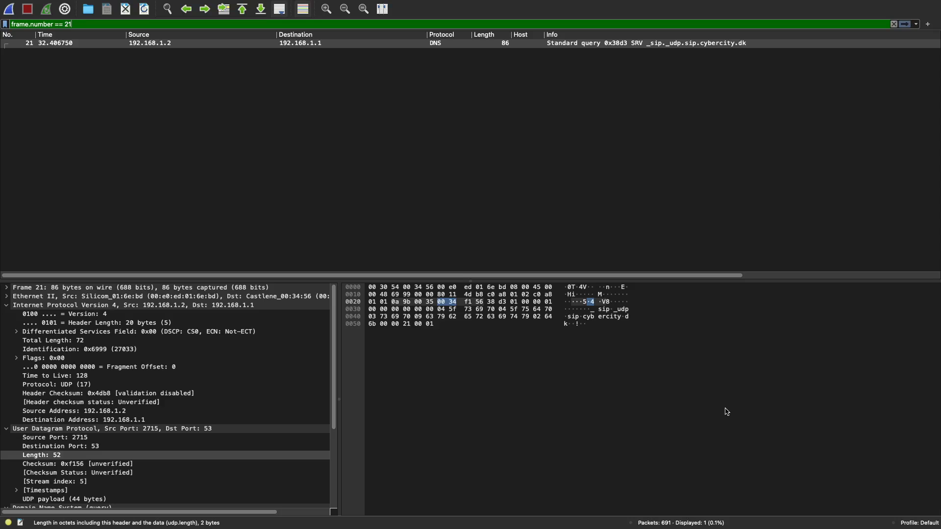
- Select the Domain Name System layer in frame 21's details to examine the first bytes of the UDP payload
{"action": "scroll", "coordinate": [104, 455], "scroll_direction": "down", "scroll_amount": 5}
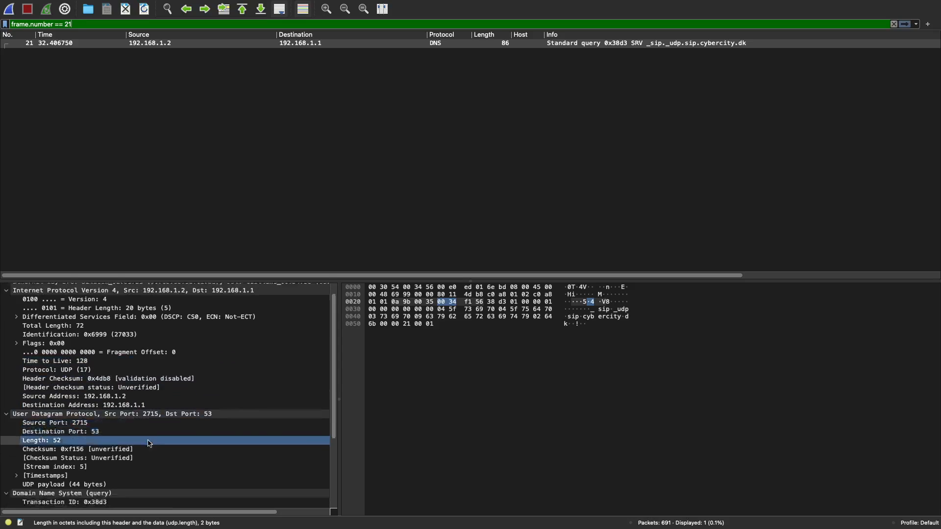
{"action": "scroll", "coordinate": [103, 465], "scroll_direction": "down", "scroll_amount": 1}
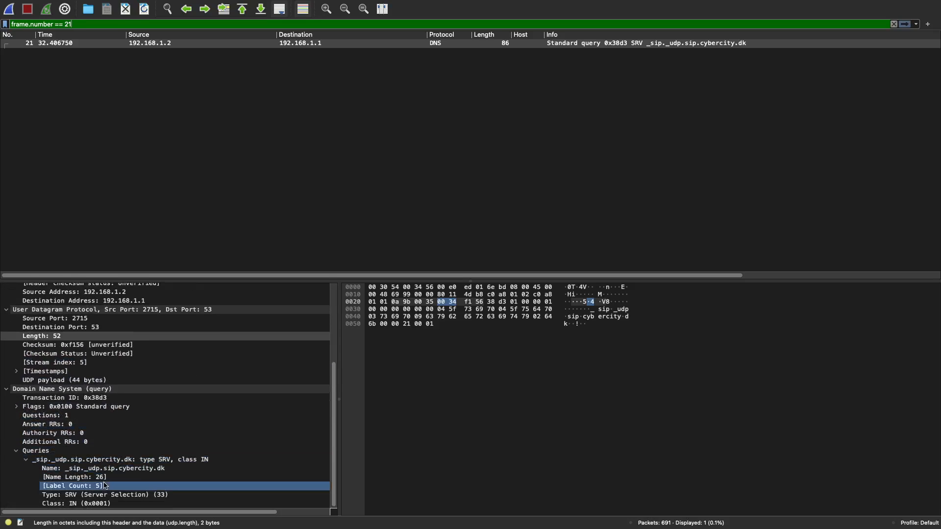
{"action": "left_click", "coordinate": [83, 391]}
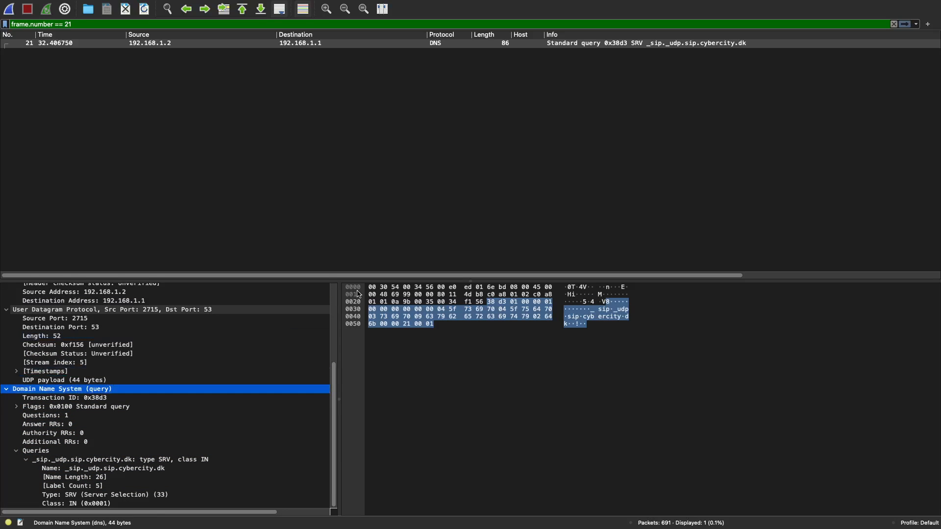
- In Notes, enter 0x38d3 as the answer to question 2, and return to Wireshark
{"action": "key", "text": "ctrl+Left"}
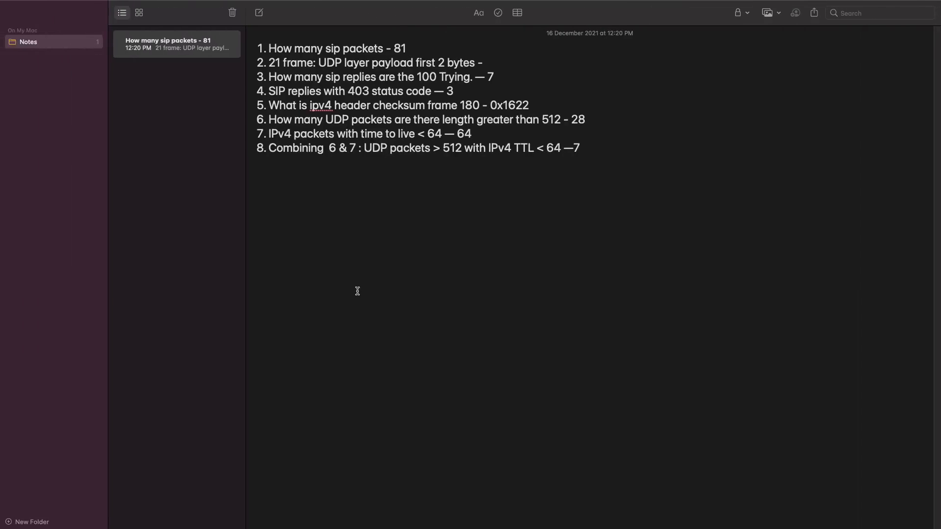
{"action": "key", "text": "Down"}
{"action": "type", "text": "38"}
{"action": "type", "text": "d3 "}
{"action": "type", "text": "0x"}
{"action": "key", "text": "ctrl+Right"}
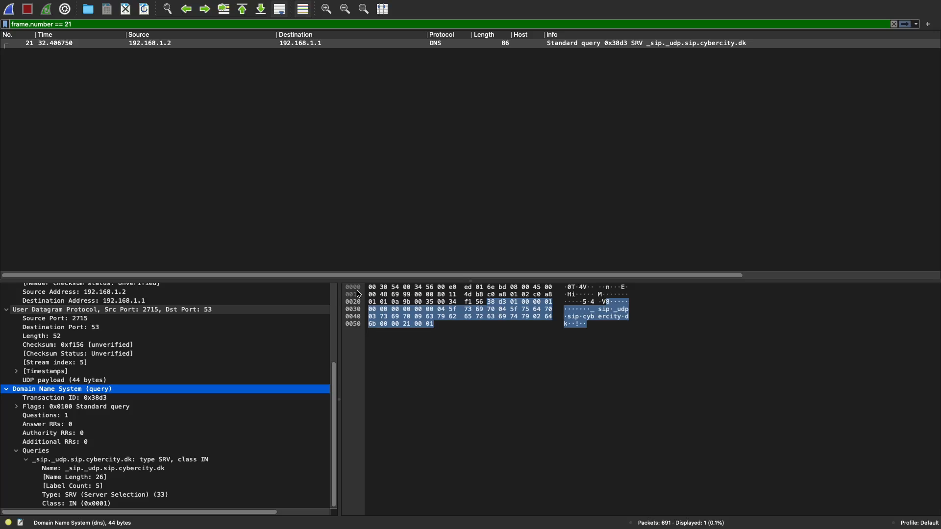
{"action": "left_click", "coordinate": [787, 6]}
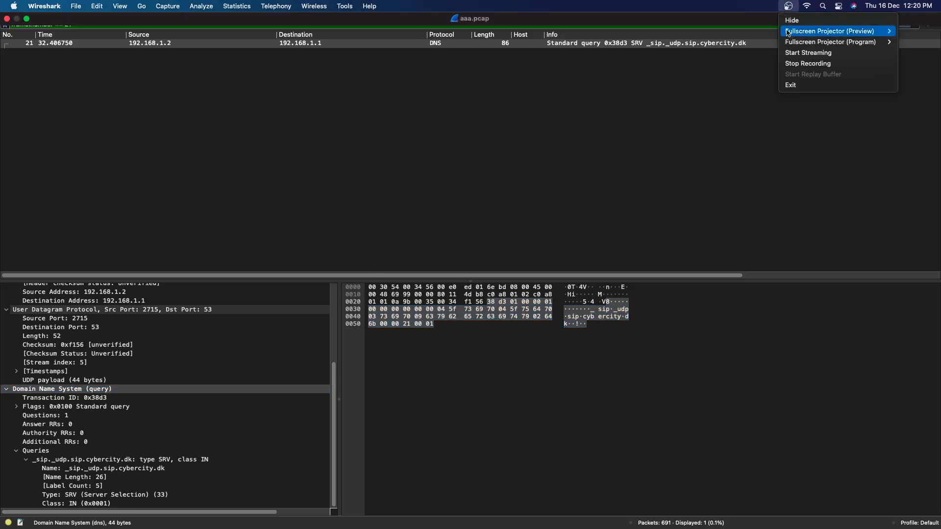